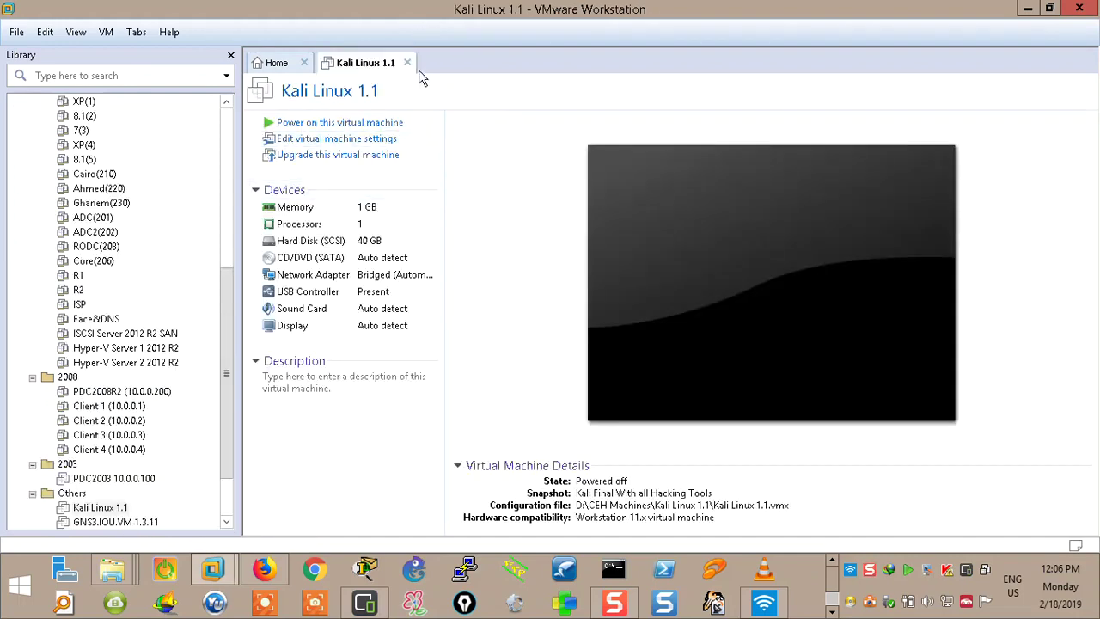
Close the Kali Linux 1.1 tab and power on the XP(1) virtual machine from the 2016 folder.
left_click(407, 63)
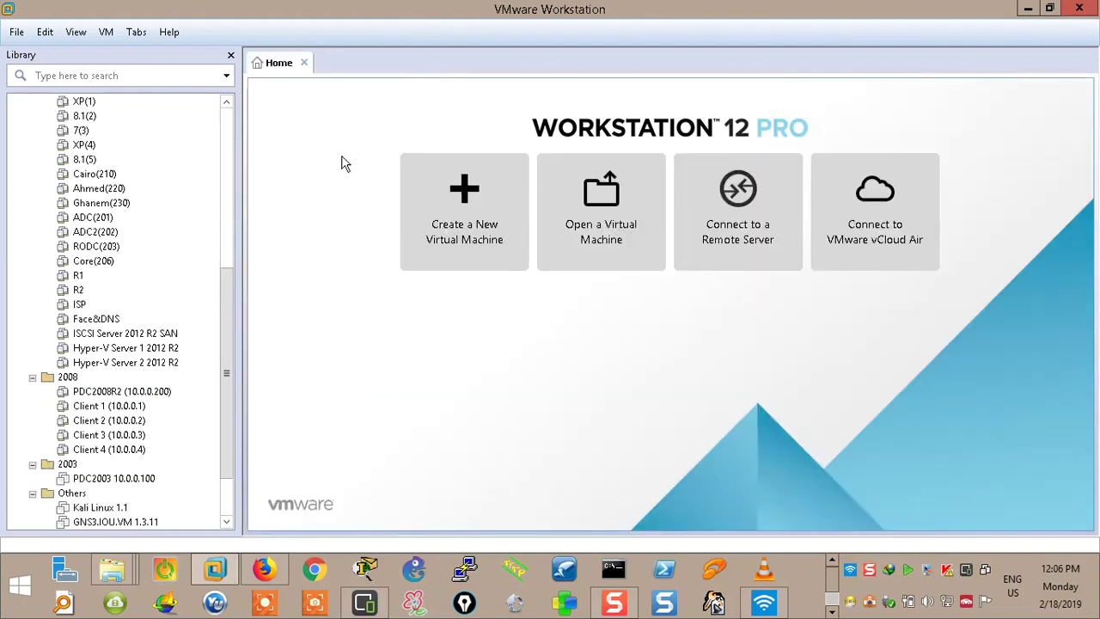
left_click_drag(226, 288, 228, 114)
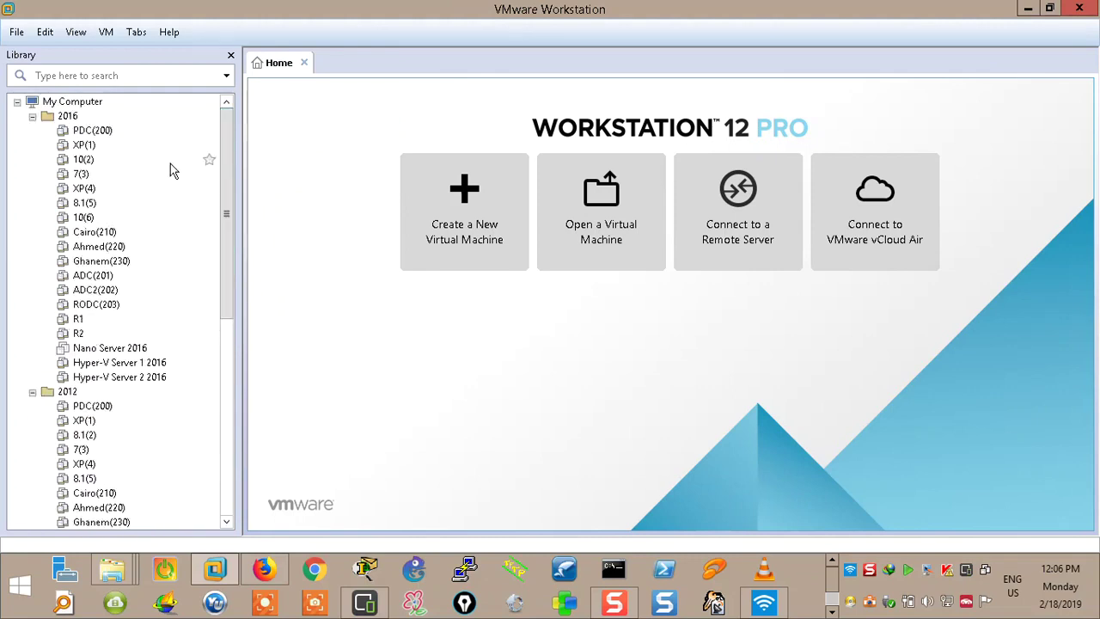
left_click(83, 146)
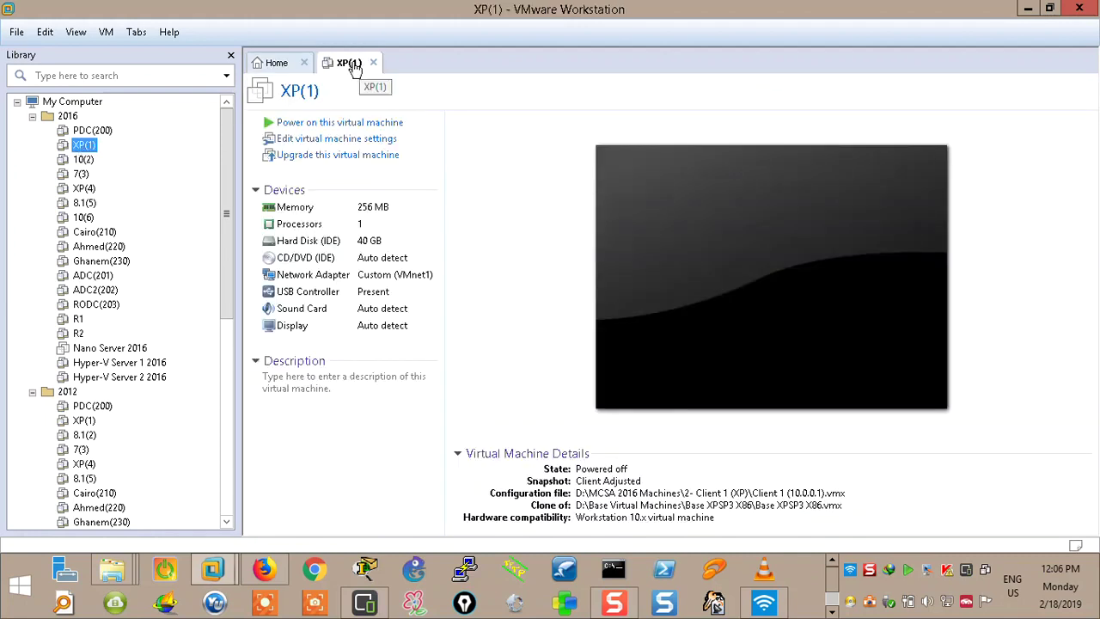
left_click(327, 124)
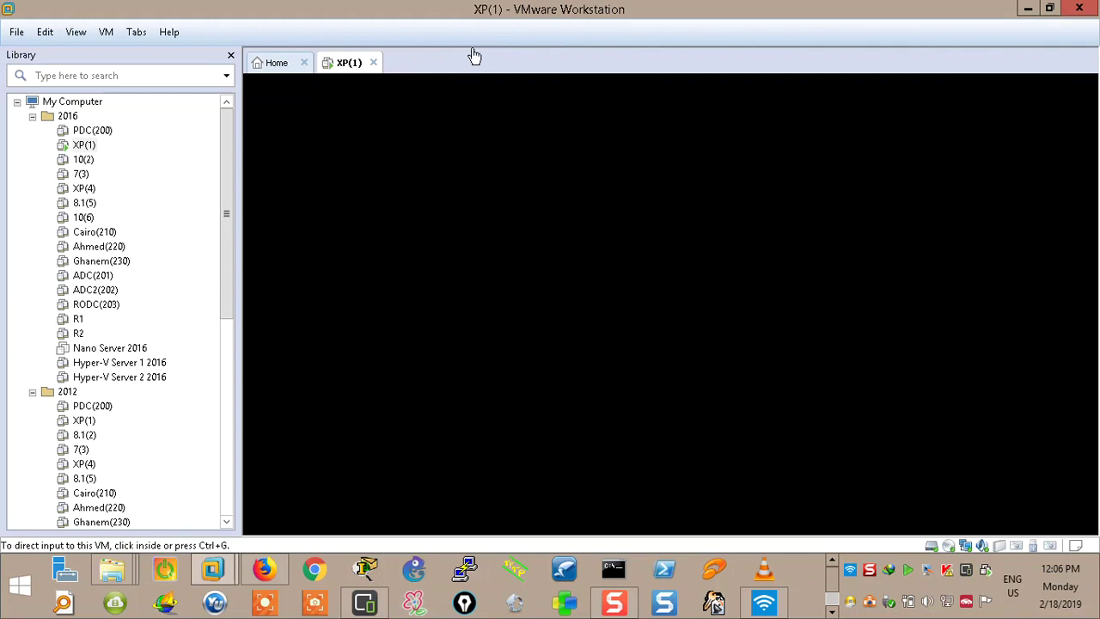
left_click(1028, 9)
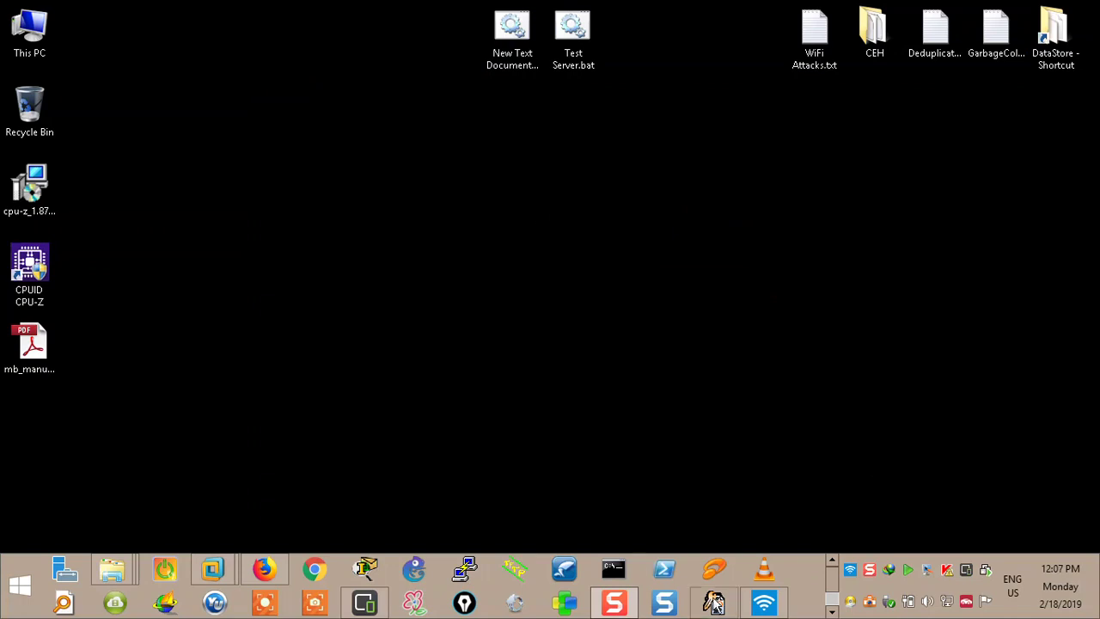
left_click(831, 612)
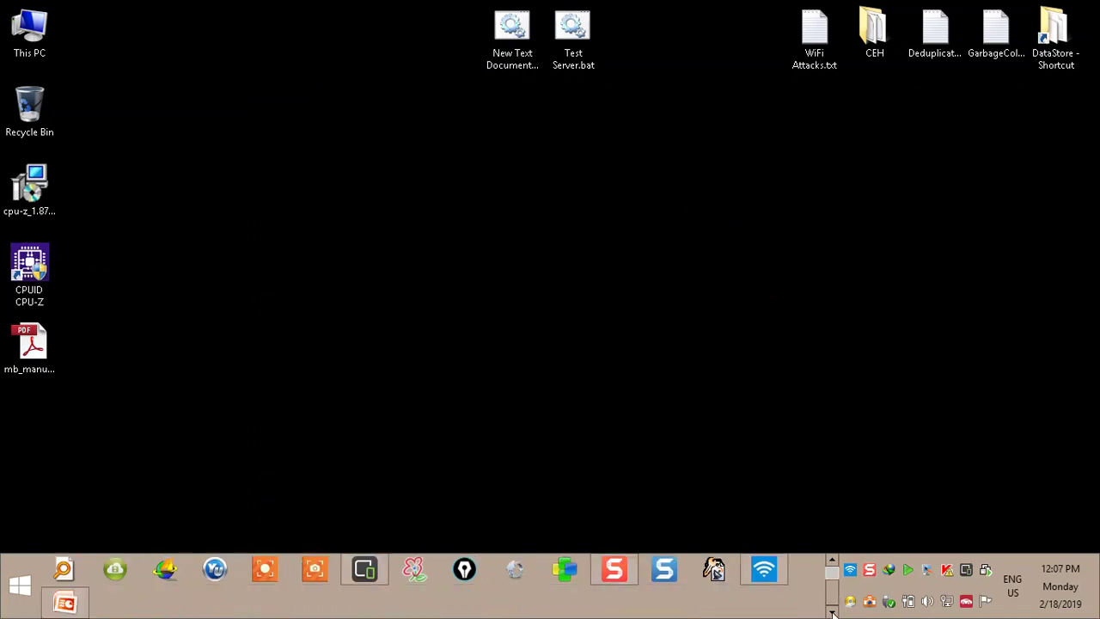
left_click(831, 560)
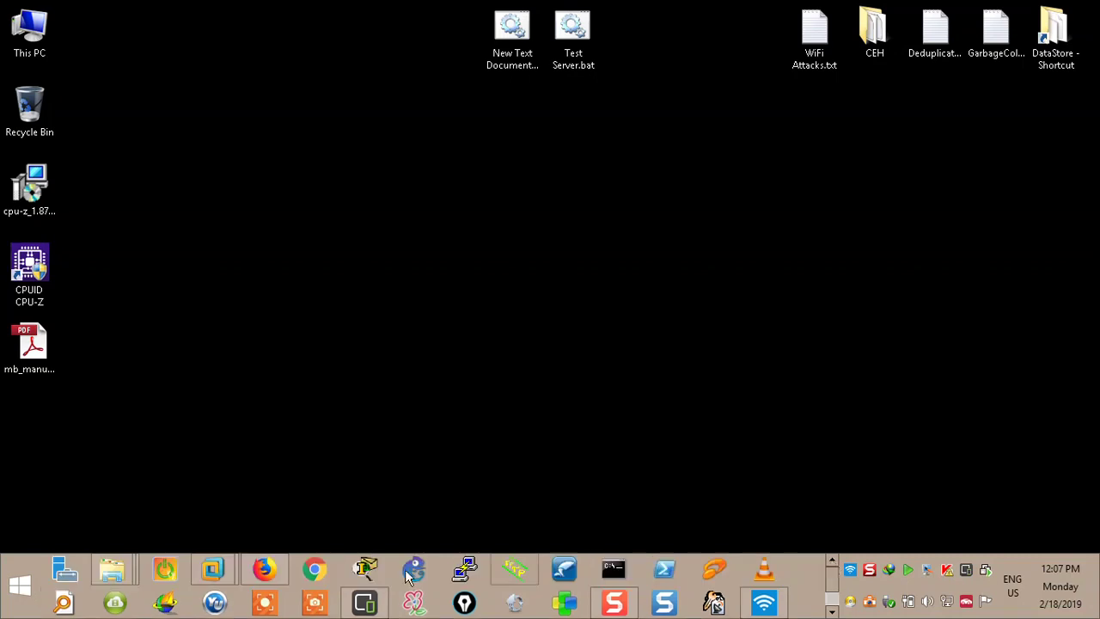
left_click(206, 567)
left_click(347, 408)
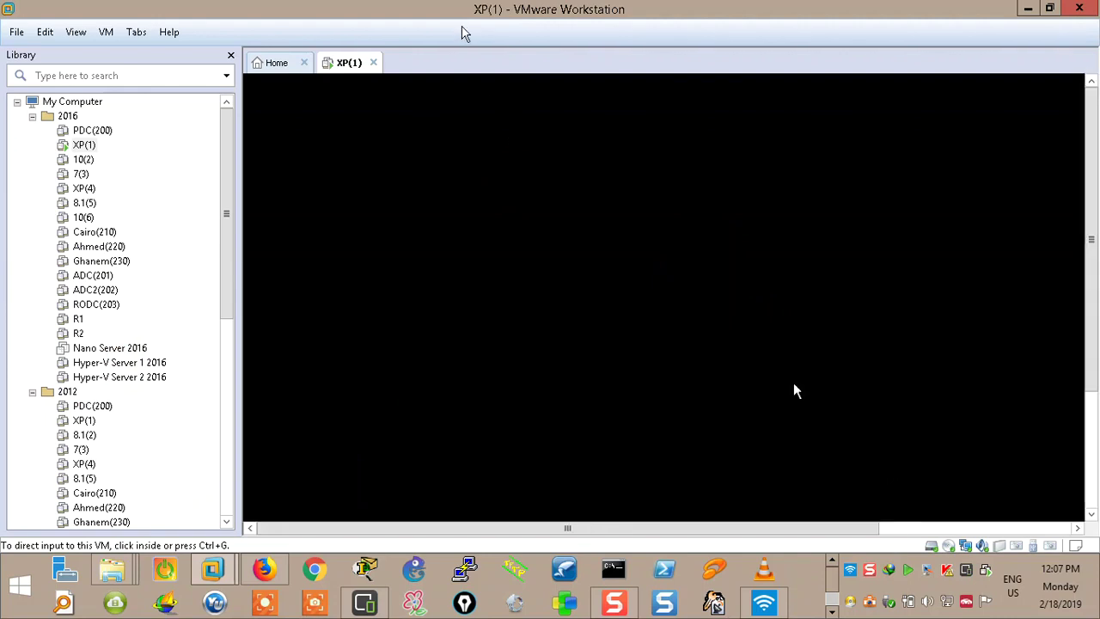
Open the 7(3) virtual machine from the 2016 folder and check XP(1)'s startup.
left_click(81, 176)
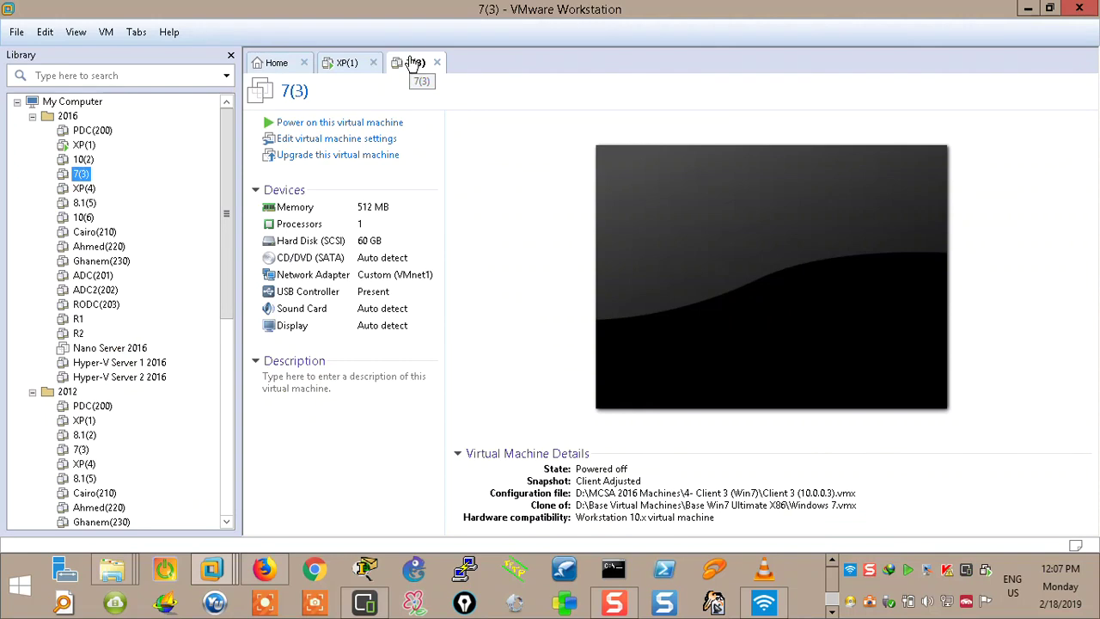
left_click(348, 64)
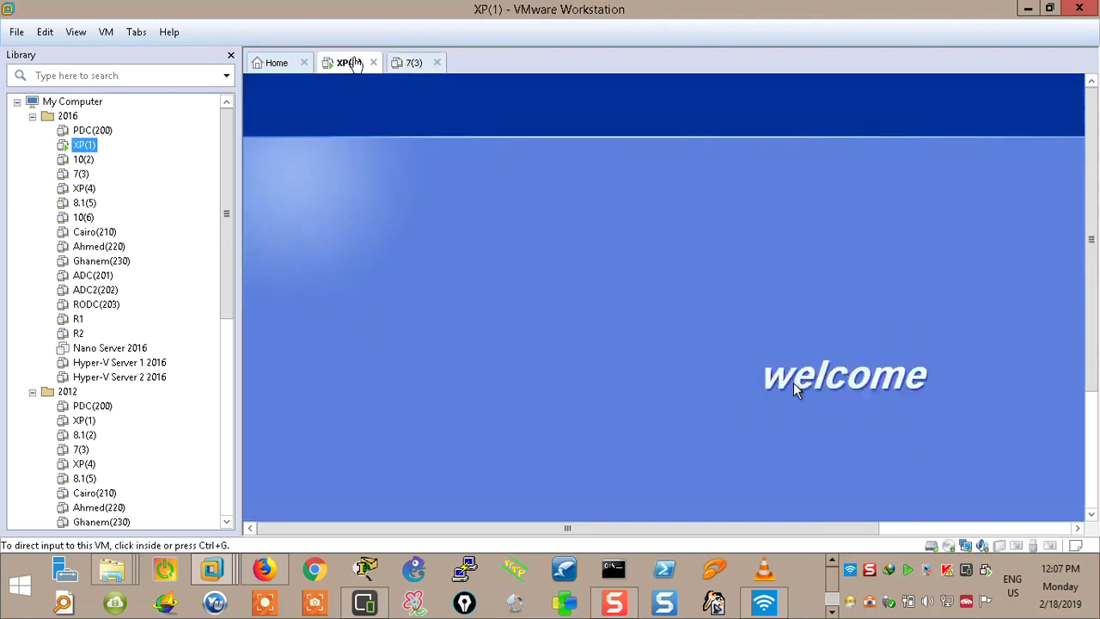
left_click(397, 63)
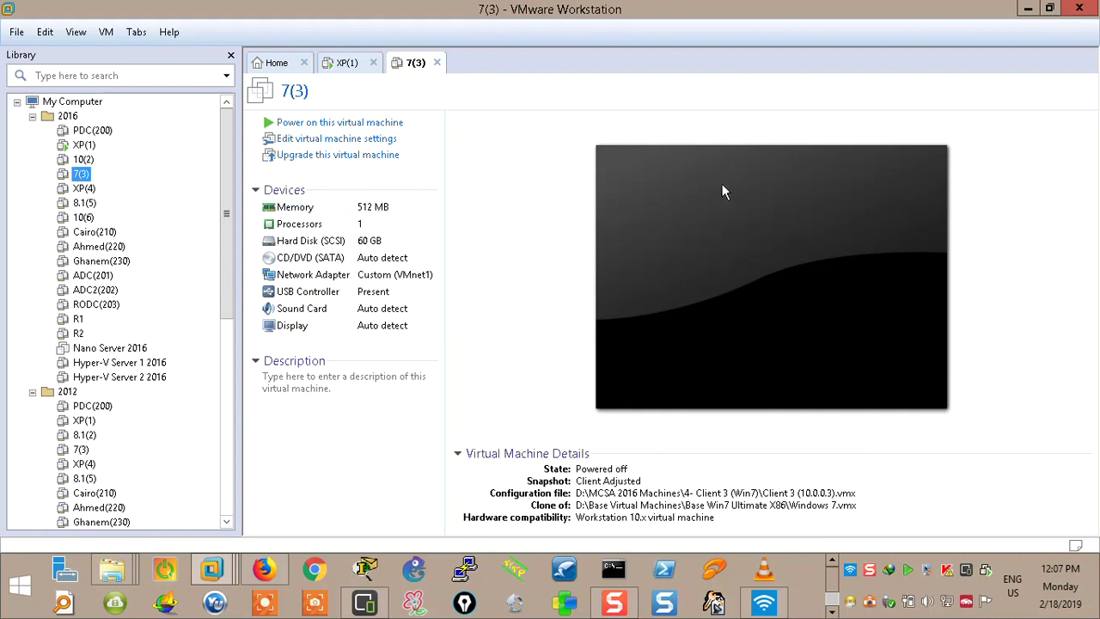
Check the host's memory usage in Task Manager and power on the 7(3) virtual machine.
right_click(818, 592)
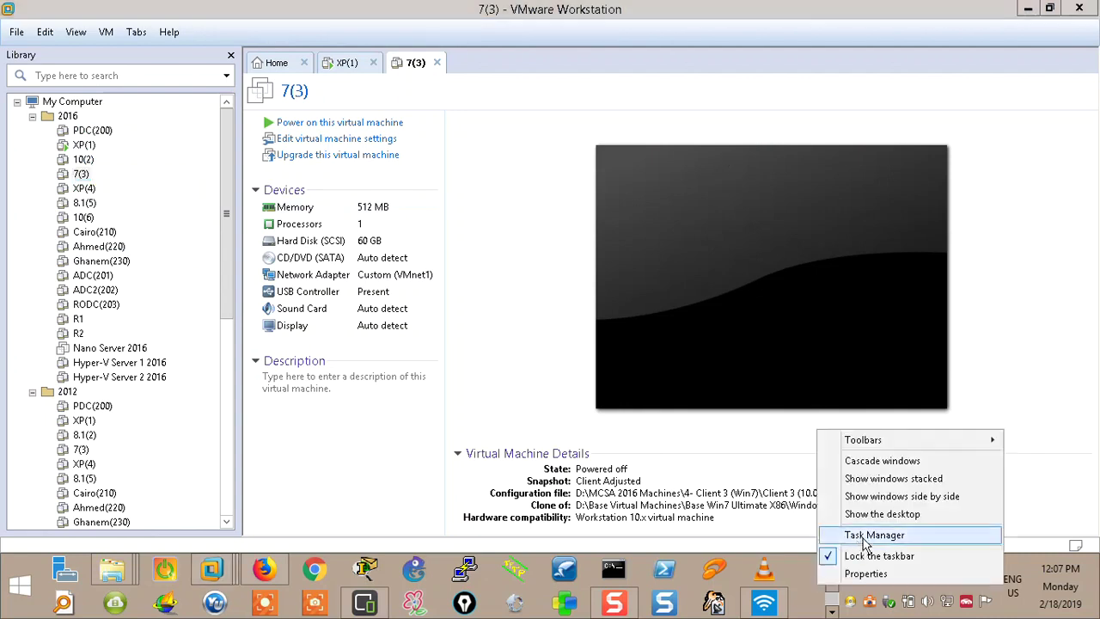
left_click(861, 545)
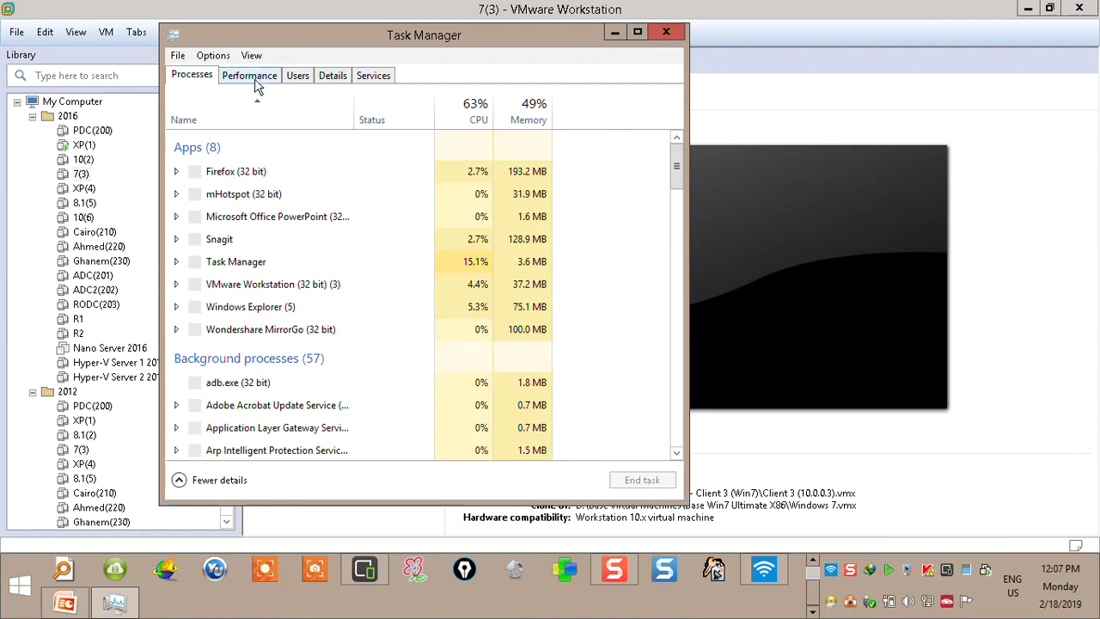
left_click(255, 83)
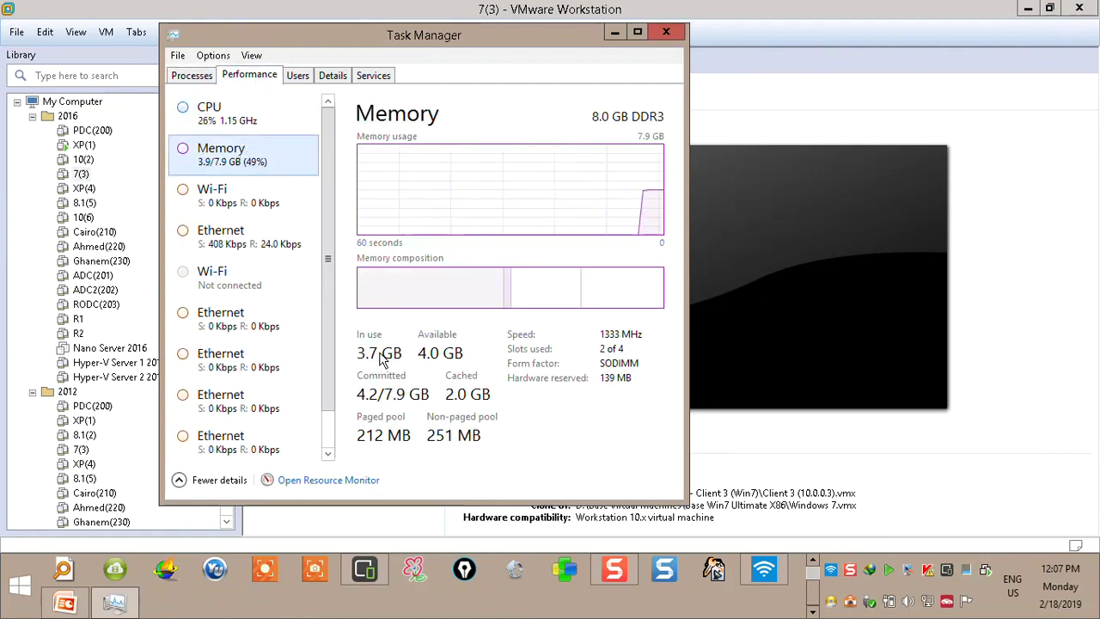
left_click(666, 32)
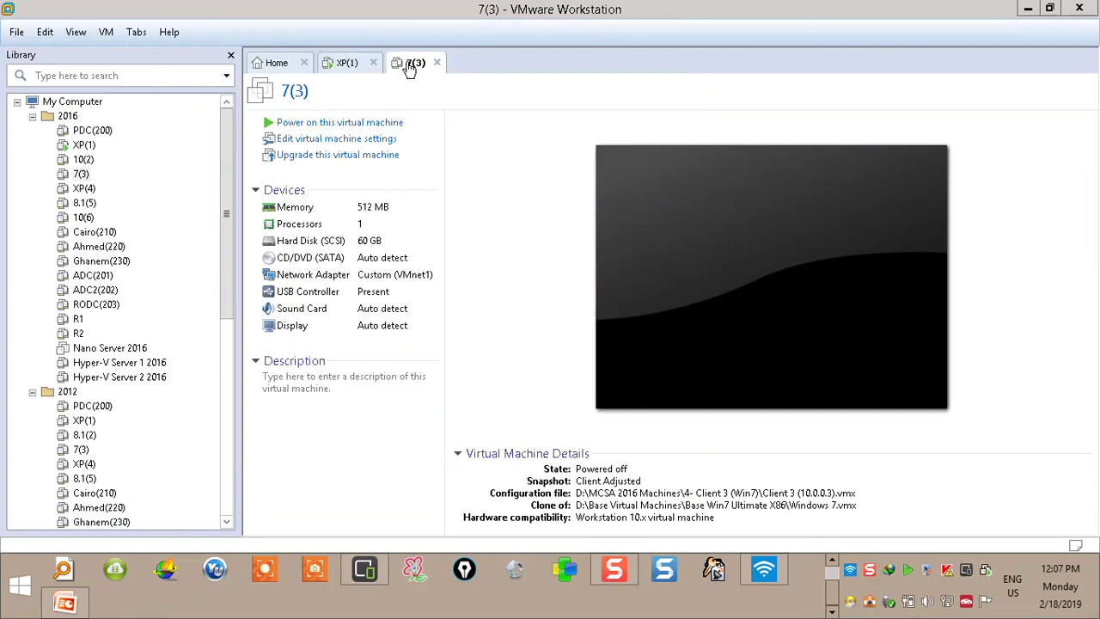
left_click(363, 123)
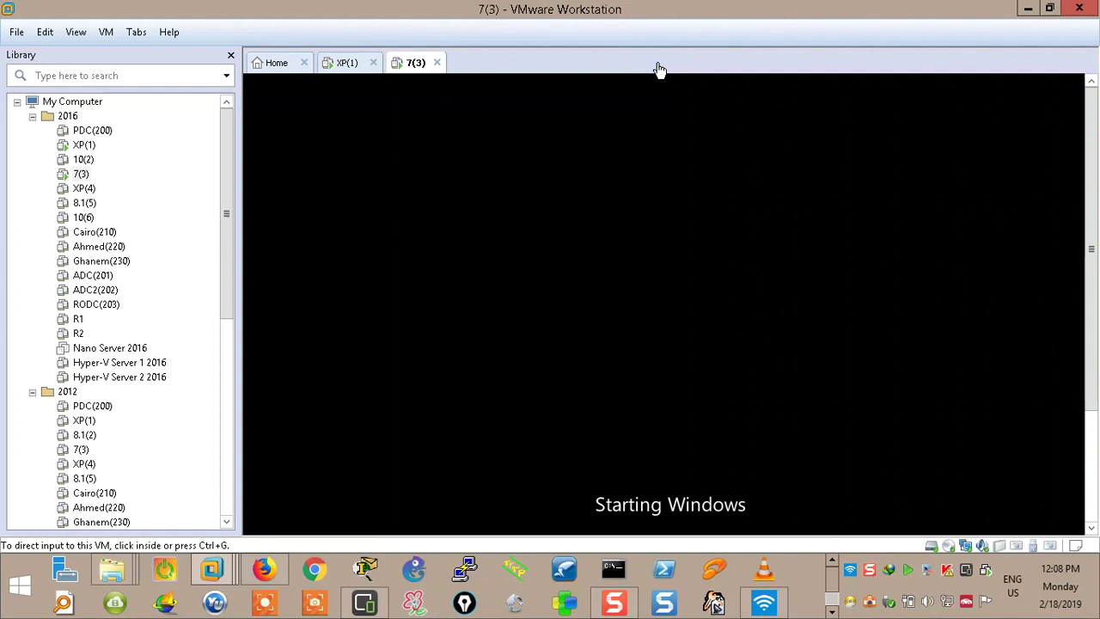
Check the host's memory usage in Task Manager again while 7(3) starts up.
right_click(804, 576)
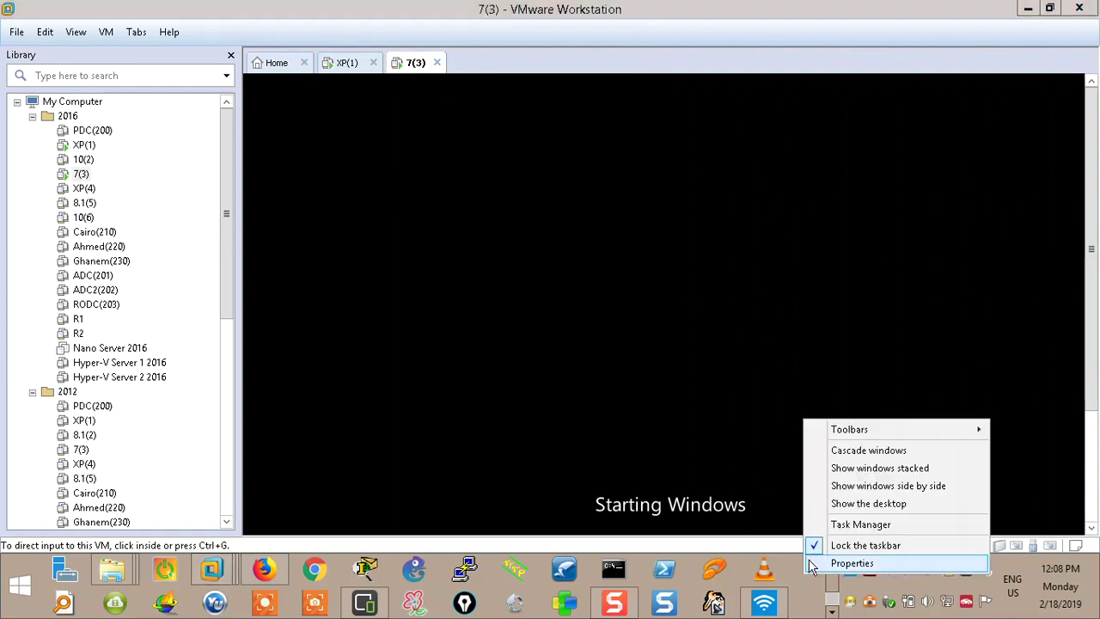
left_click(851, 525)
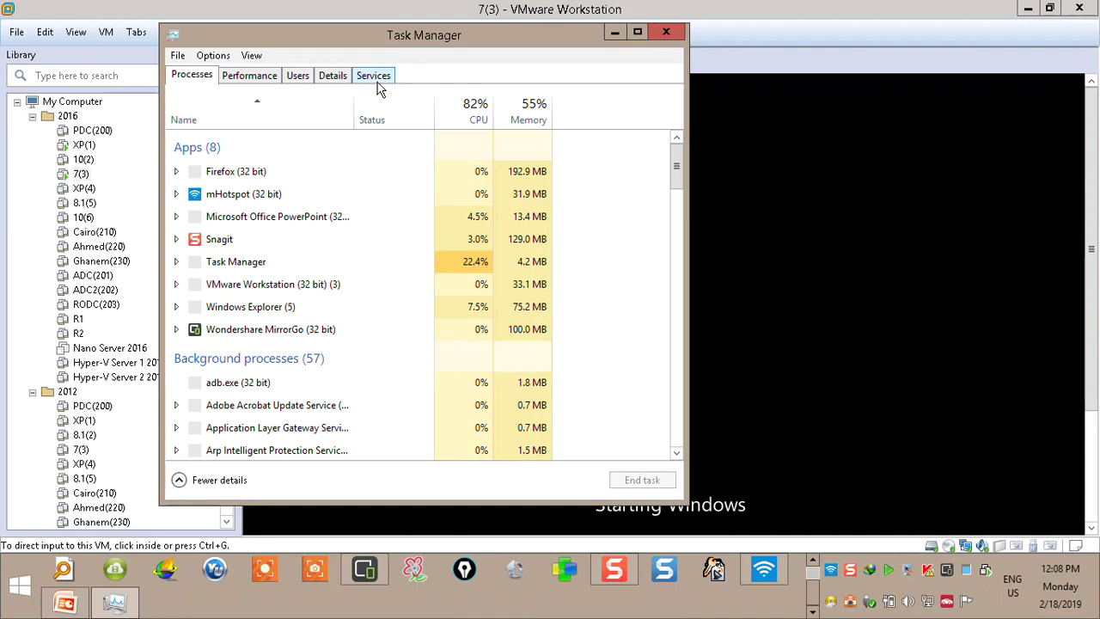
left_click(258, 78)
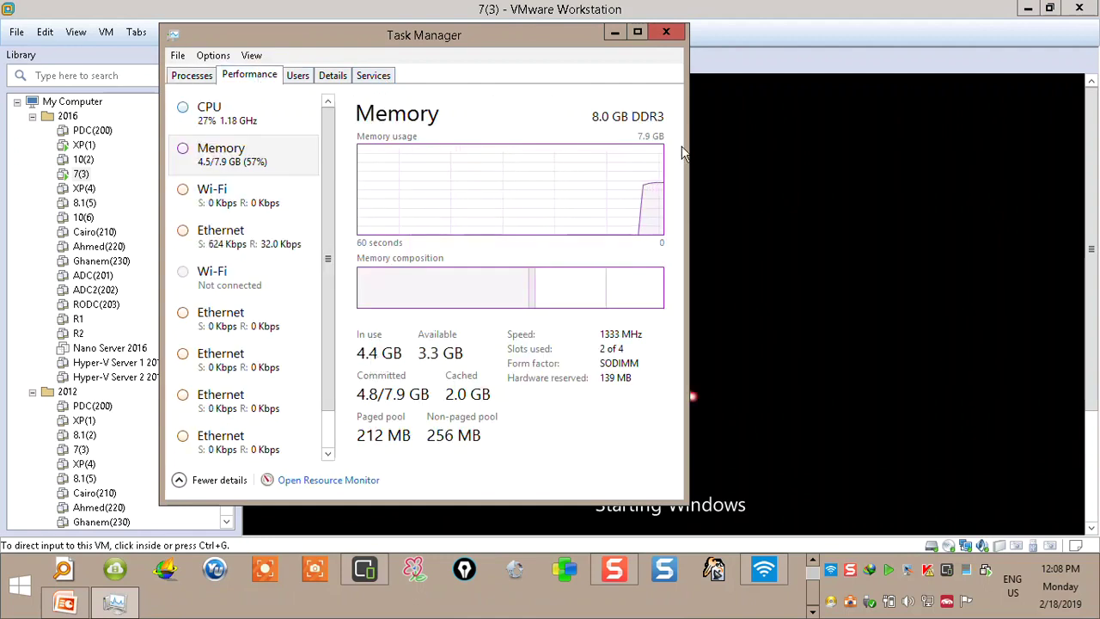
left_click(665, 32)
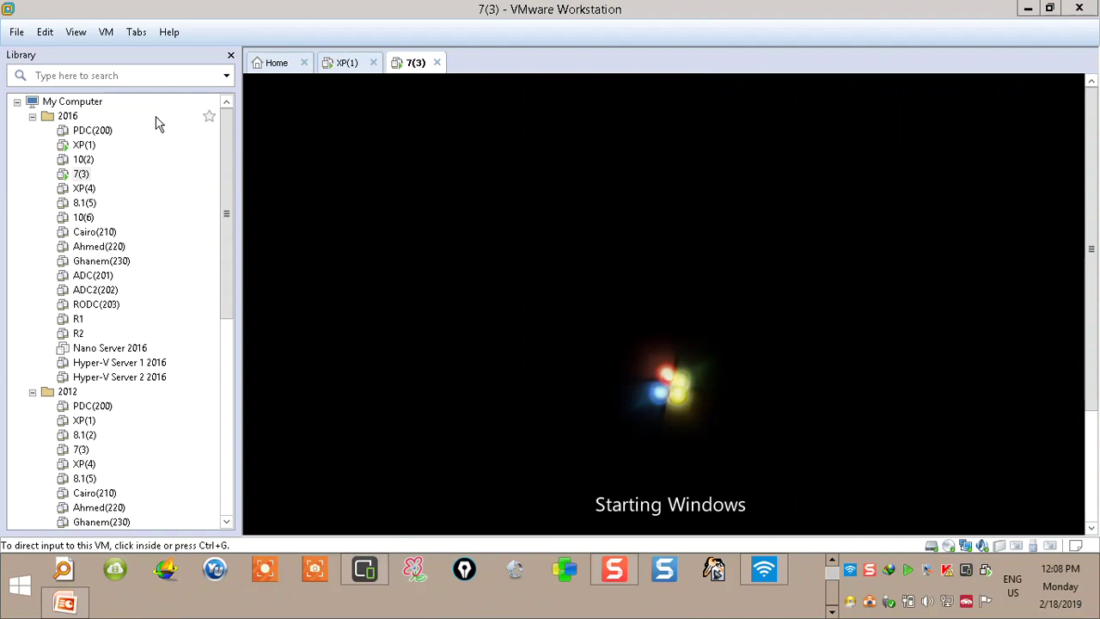
Open 10(2) from the 2016 folder, place its tab between XP(1) and 7(3), and view XP(1)'s snapshots.
left_click(83, 159)
left_click_drag(482, 68, 405, 62)
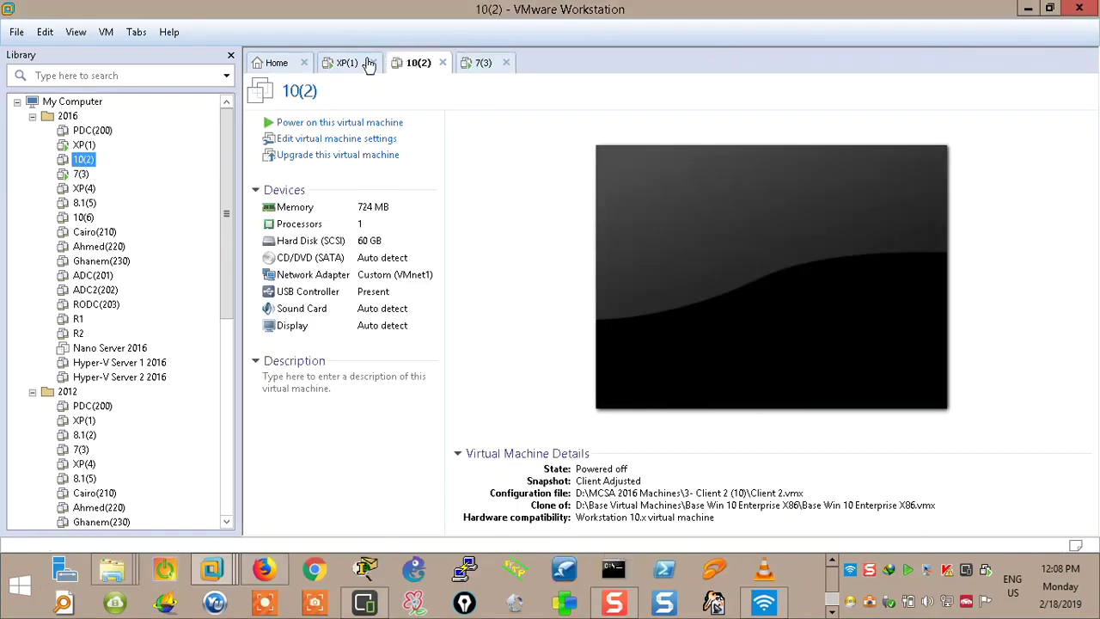
left_click(361, 64)
right_click(344, 60)
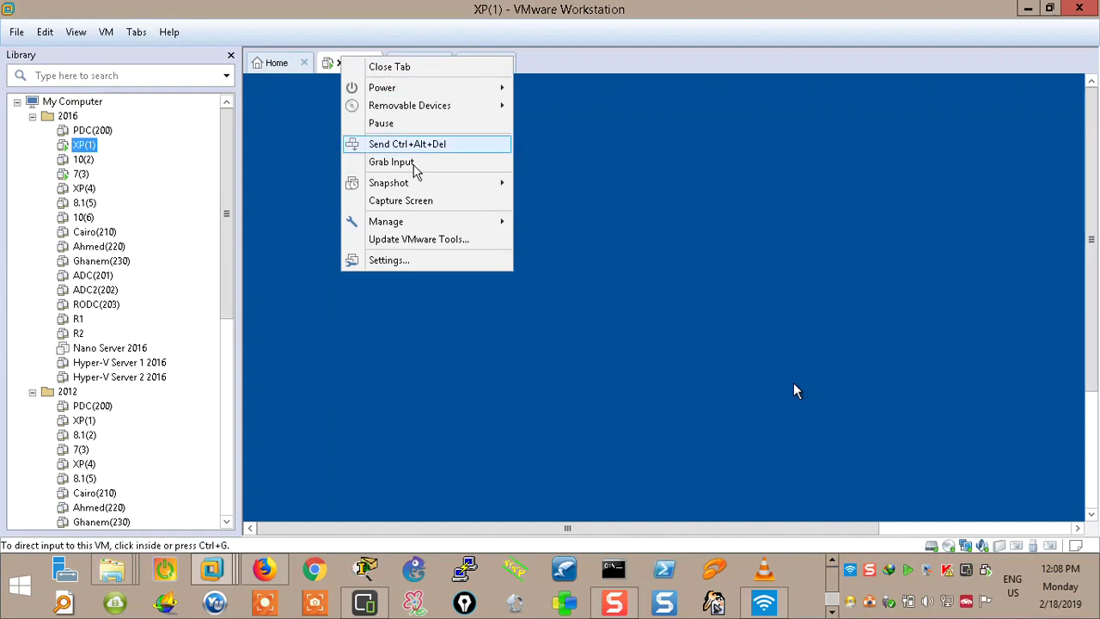
mouse_move(422, 183)
left_click(589, 219)
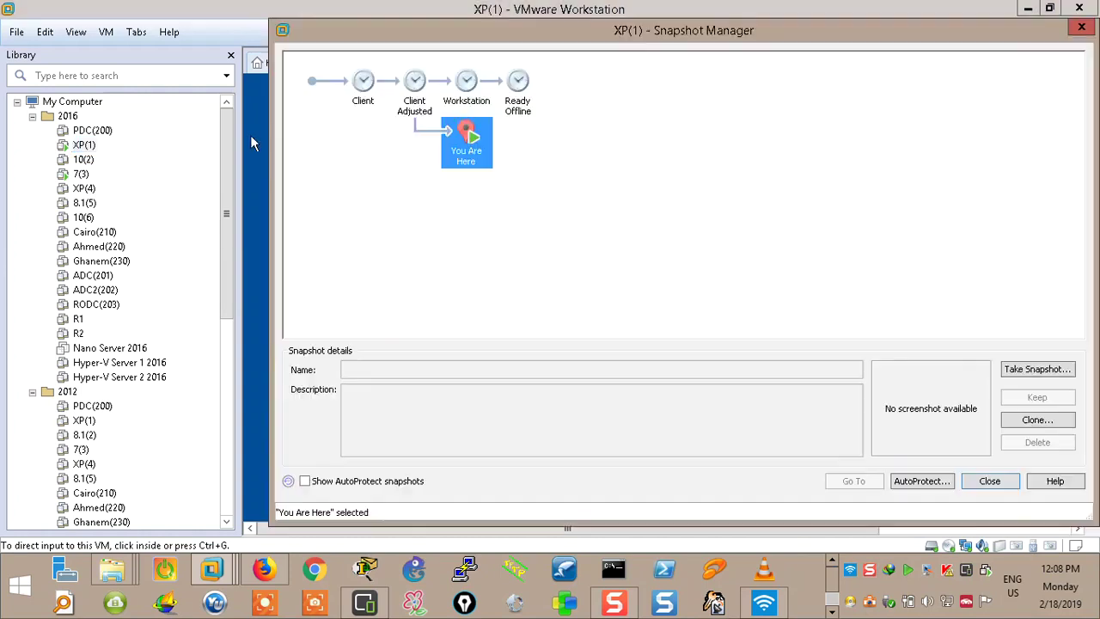
key("Escape")
Restore the 10(2) virtual machine to its Client Adjusted snapshot and power it on.
left_click(404, 62)
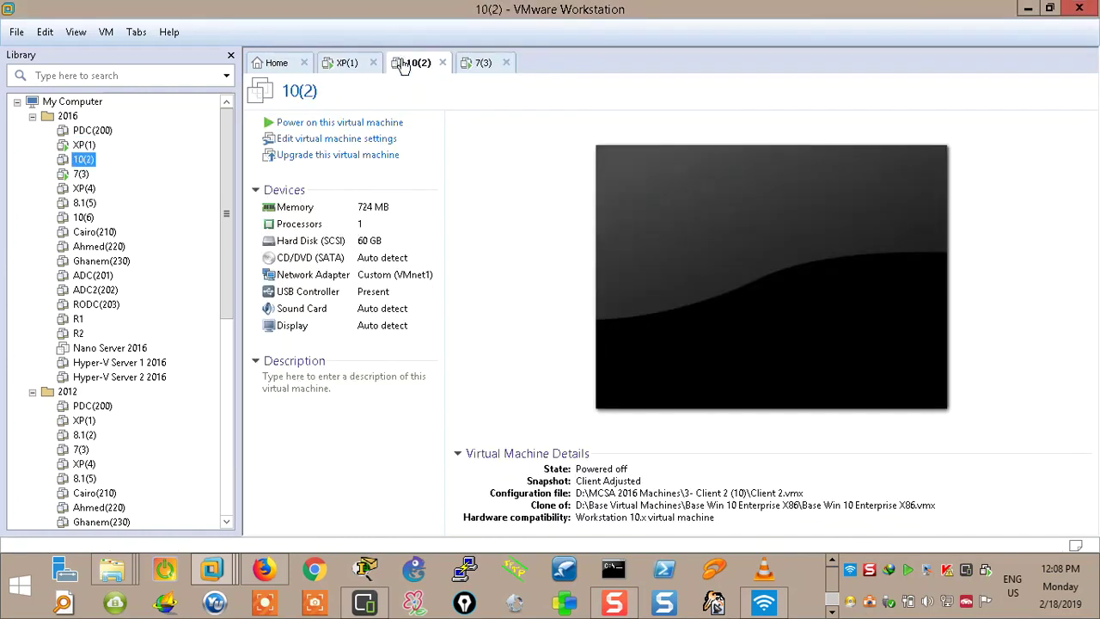
right_click(405, 62)
mouse_move(447, 185)
left_click(602, 222)
double_click(415, 81)
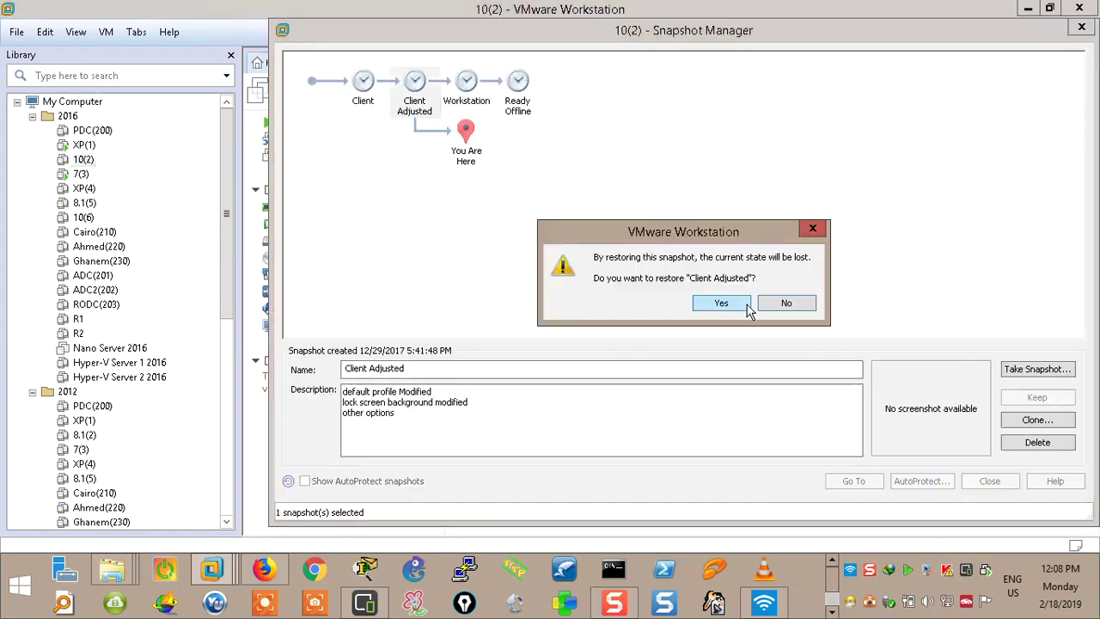
left_click(720, 303)
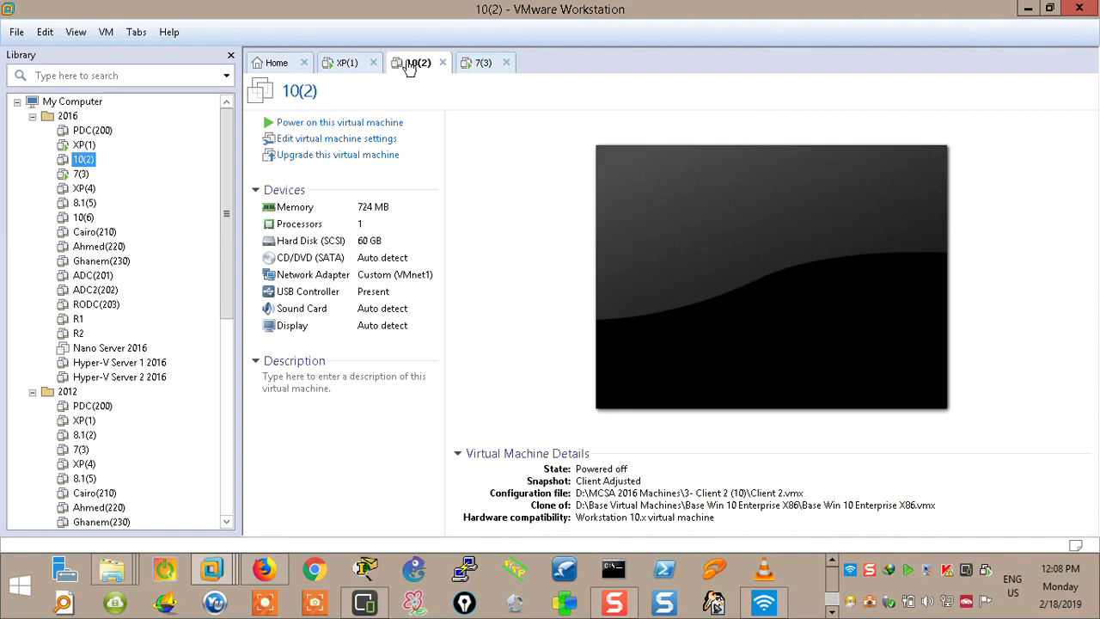
left_click(342, 122)
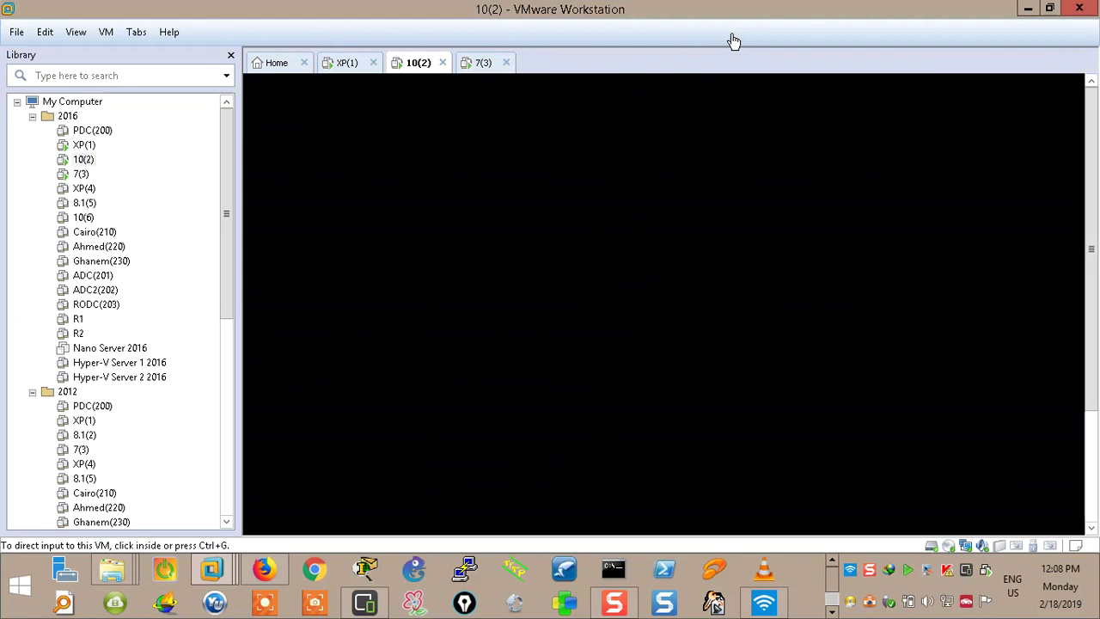
Check 7(3)'s desktop, return to XP(1) and display it in full screen.
left_click(485, 64)
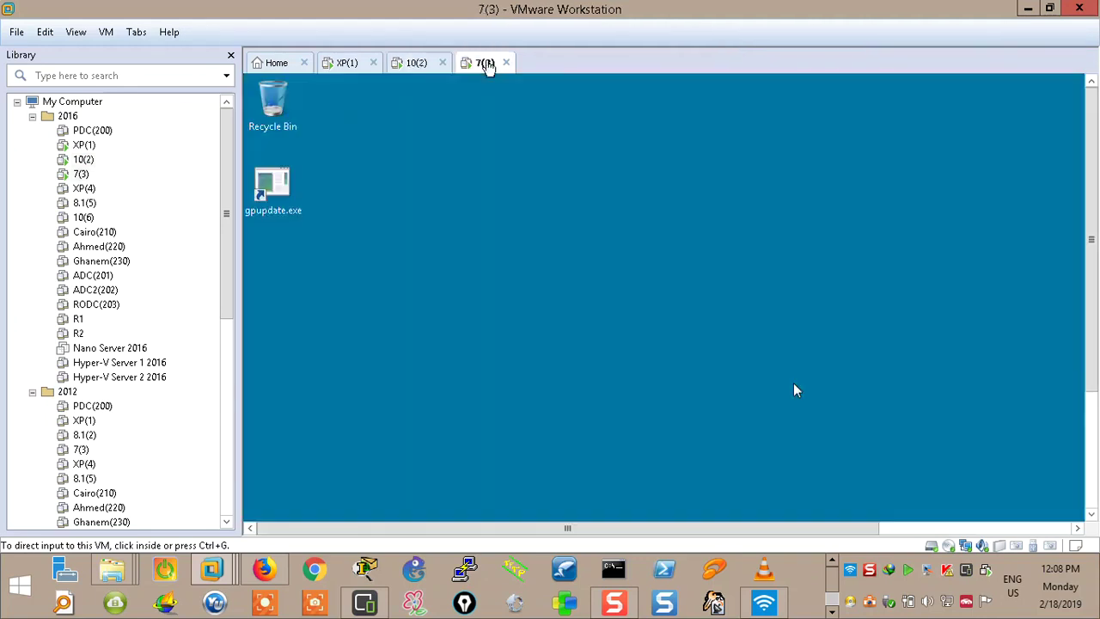
left_click(337, 64)
left_click(106, 32)
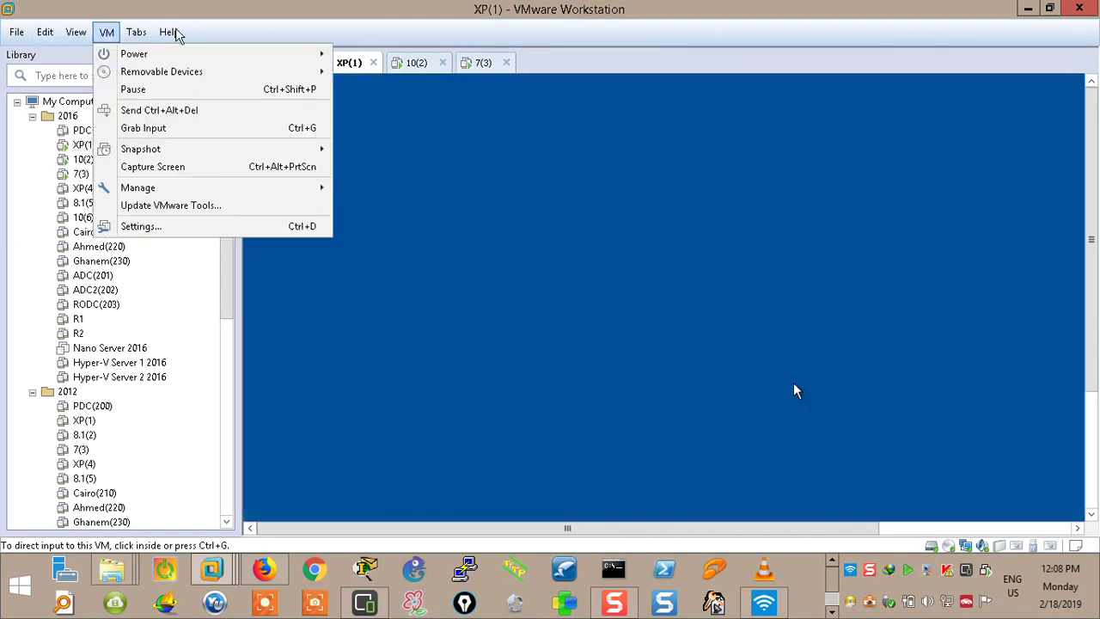
left_click(45, 33)
left_click(46, 33)
left_click(75, 32)
left_click(90, 56)
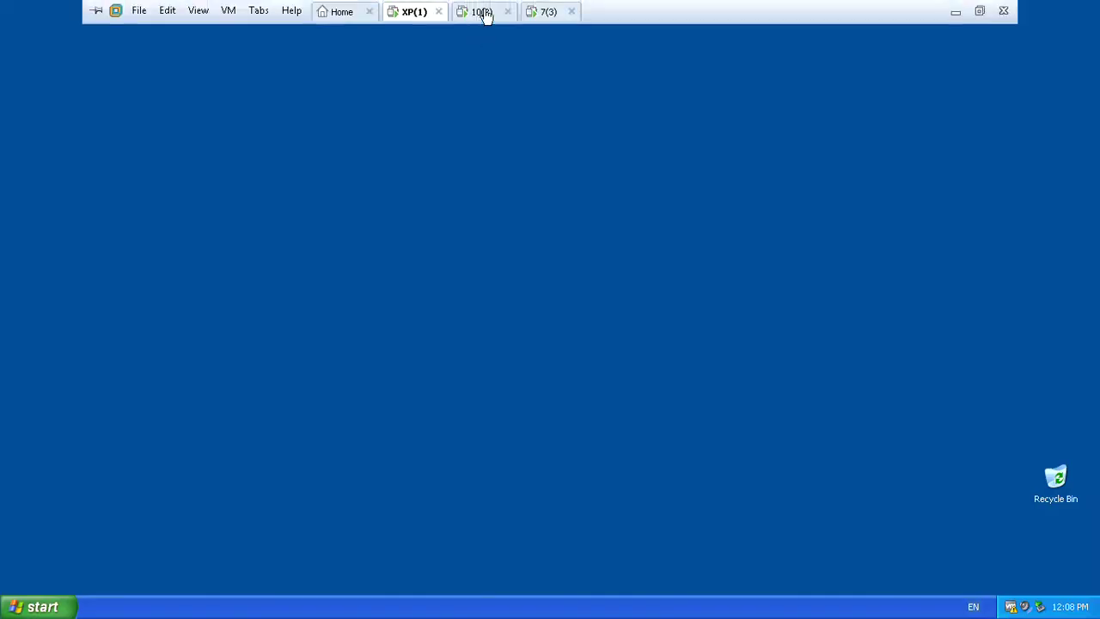
Look at 10(2) and 7(3) in full screen, return to XP(1) and restart its Windows.
left_click(481, 12)
left_click(534, 12)
left_click(422, 13)
left_click(43, 606)
left_click(251, 576)
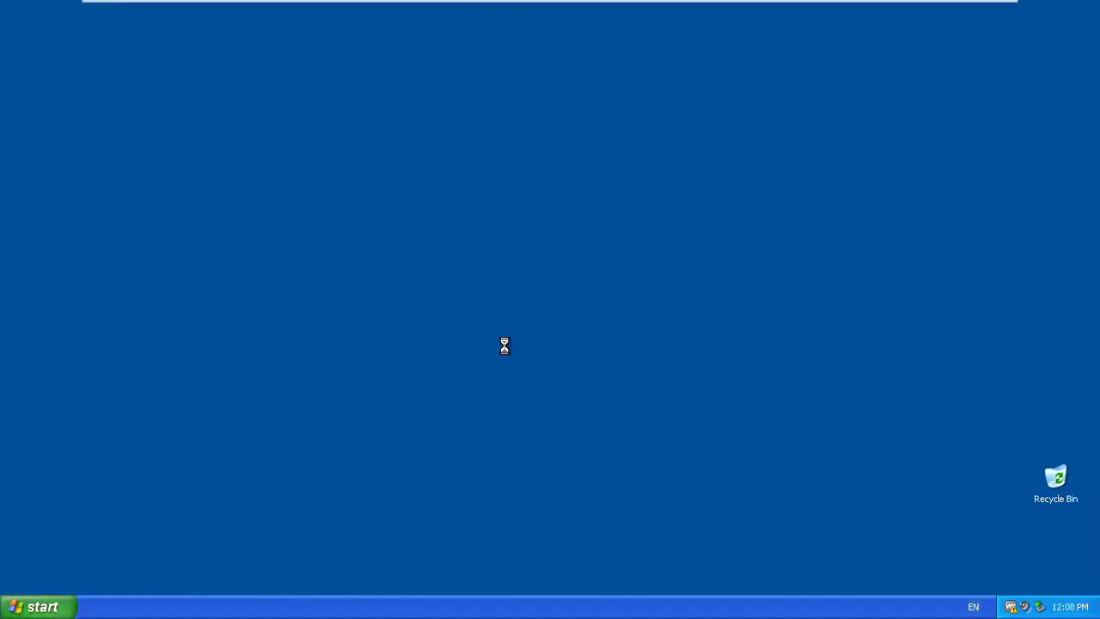
left_click(619, 232)
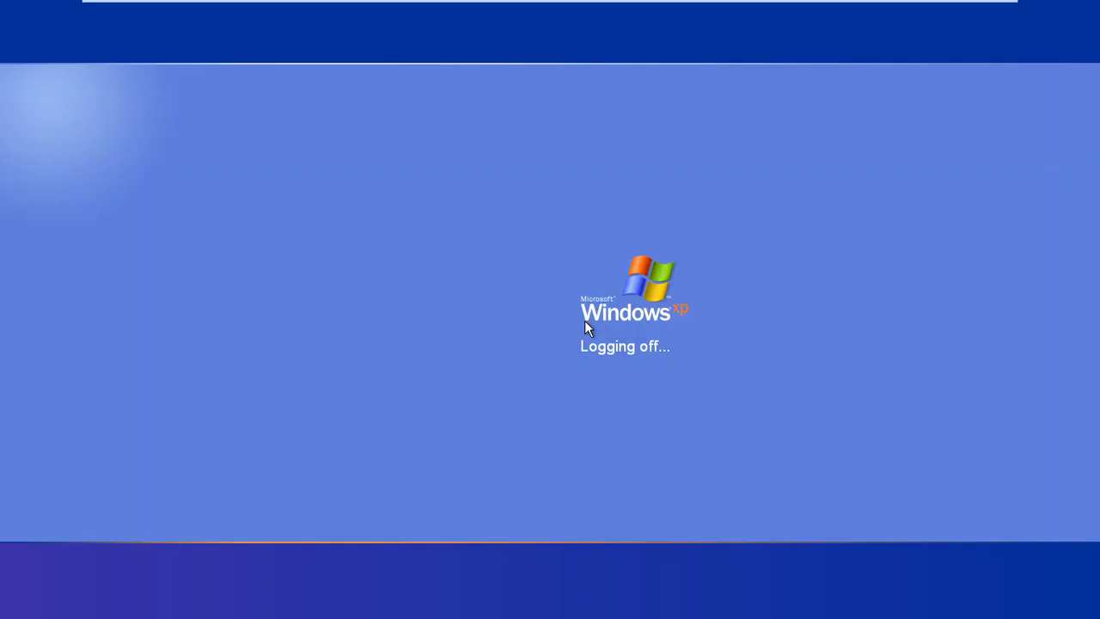
Check 10(2)'s startup and bring up 7(3)'s desktop in full screen.
mouse_move(549, 1)
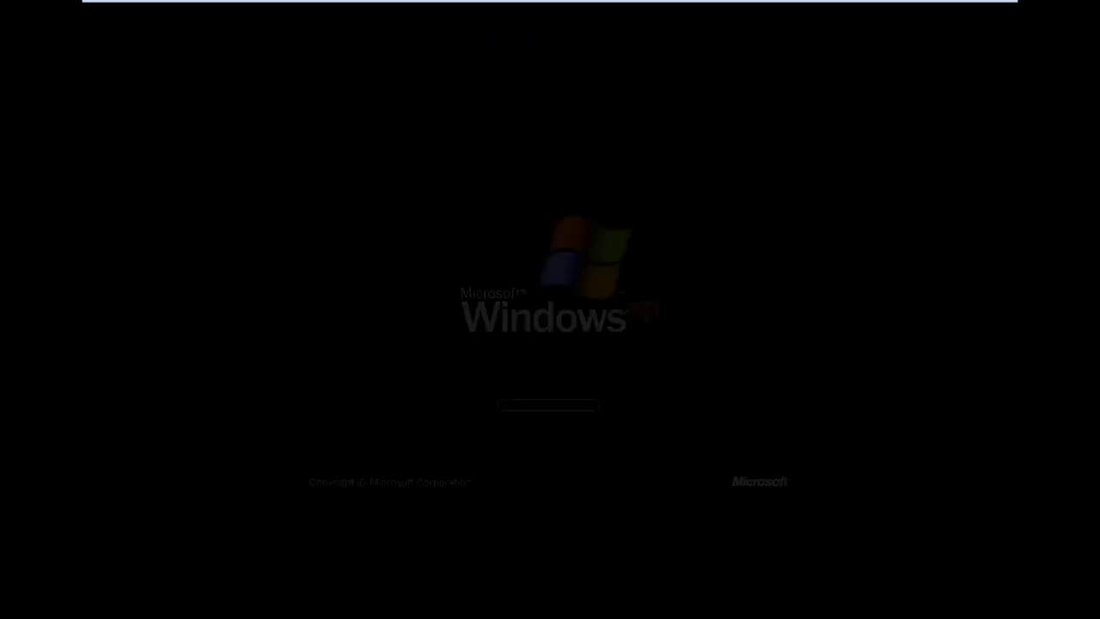
left_click(483, 11)
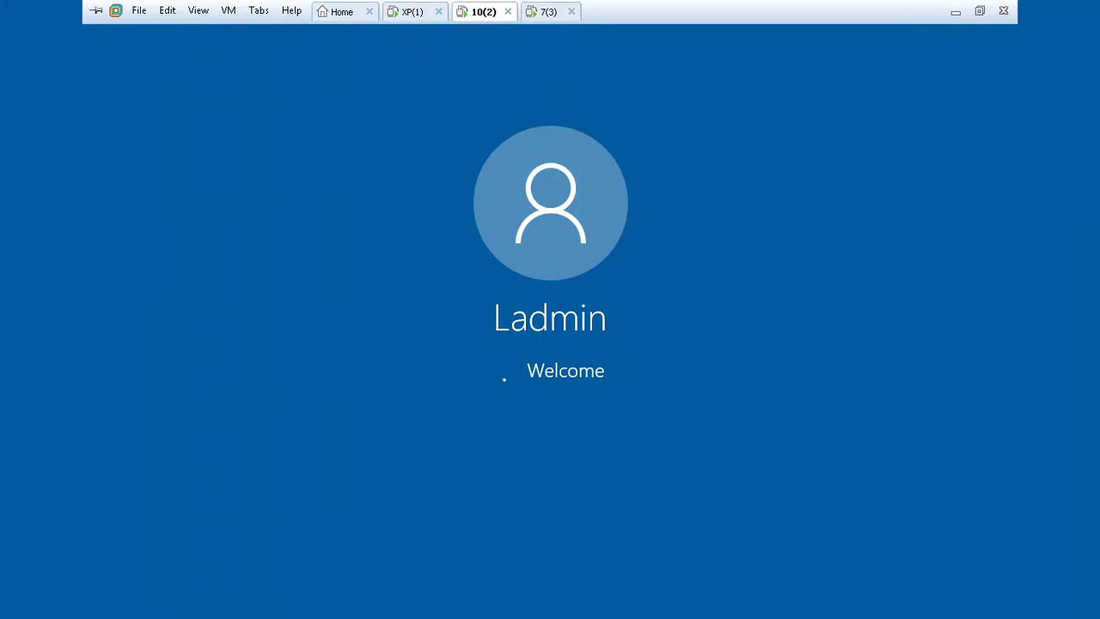
left_click(548, 11)
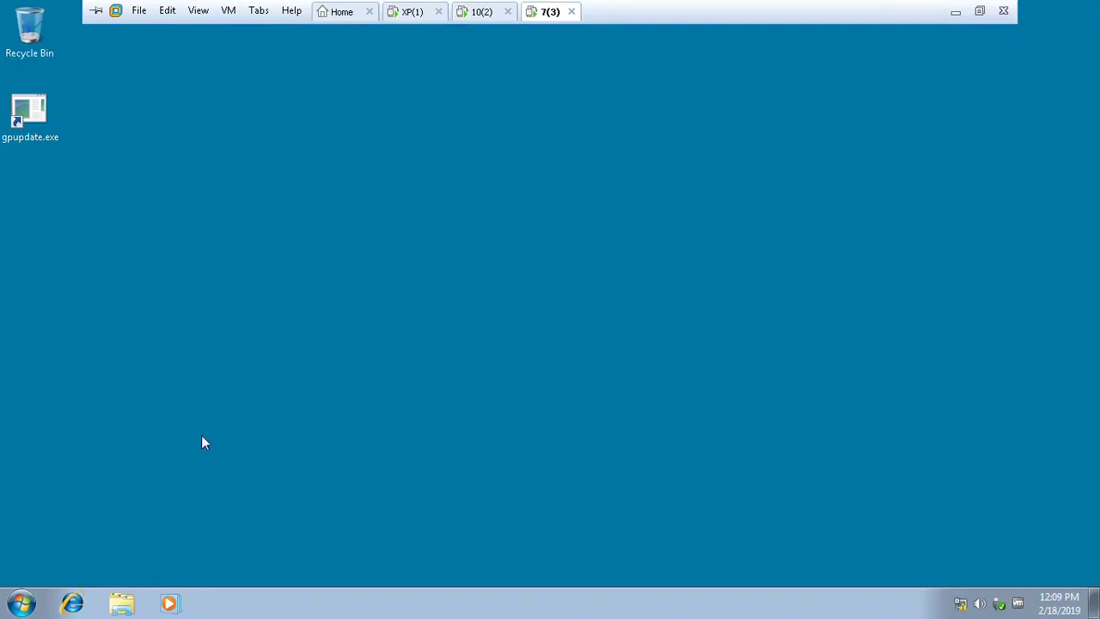
Check 7(3)'s Start menu, switch to XP(1) and cancel closing the running 10(2) machine.
left_click(16, 612)
left_click(465, 333)
left_click(419, 17)
left_click(507, 12)
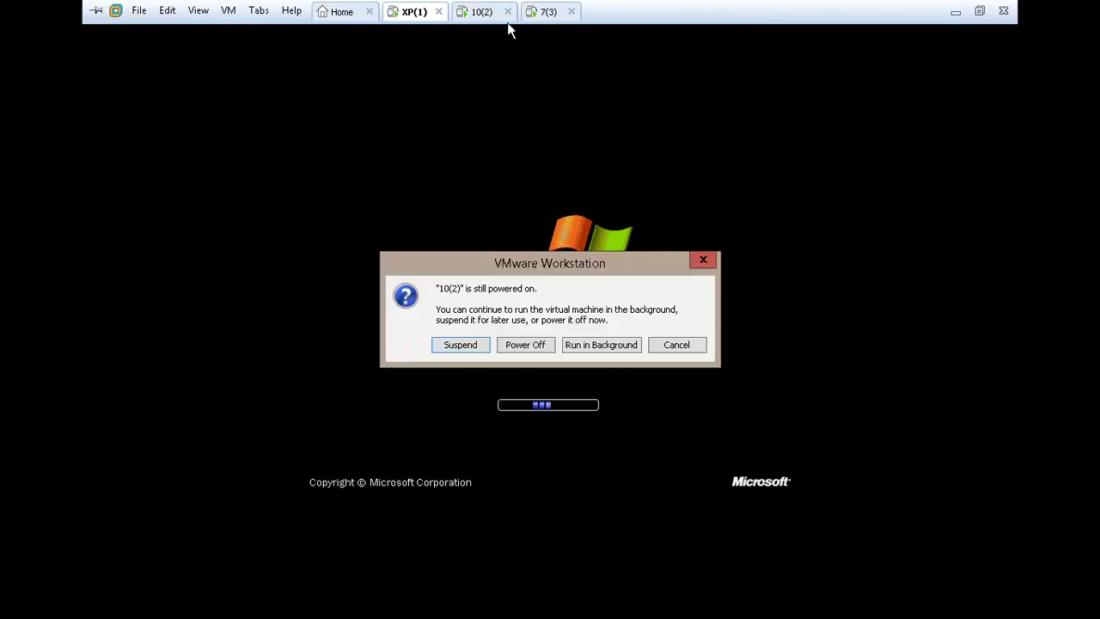
left_click(675, 344)
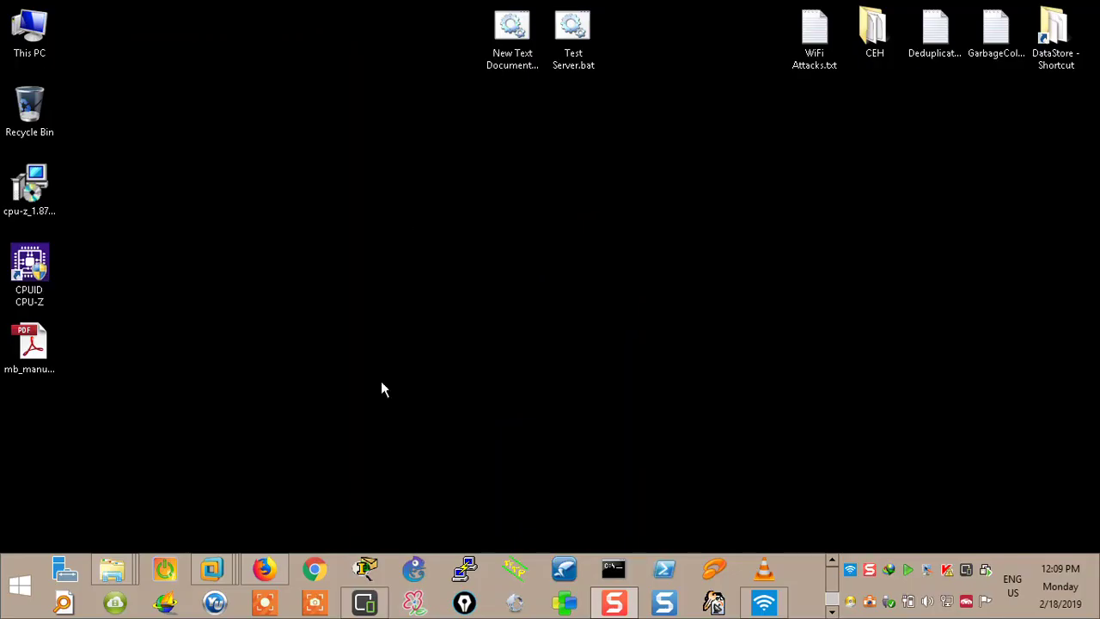
Bring XP(1) back up, take it out of full screen and display it in full screen again.
mouse_move(212, 568)
left_click(275, 478)
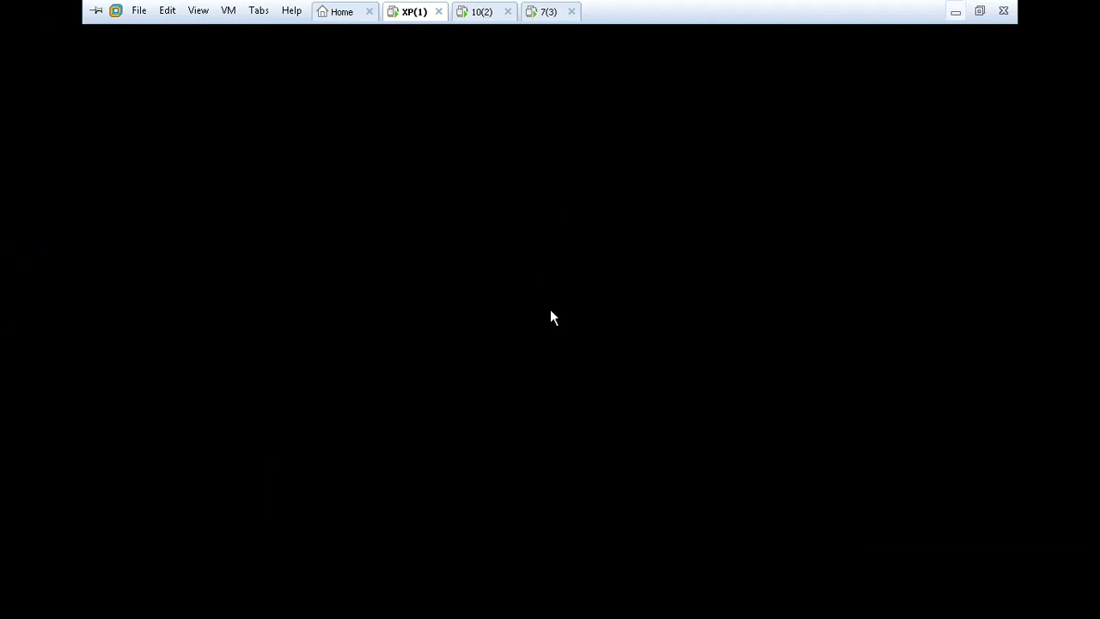
left_click(979, 11)
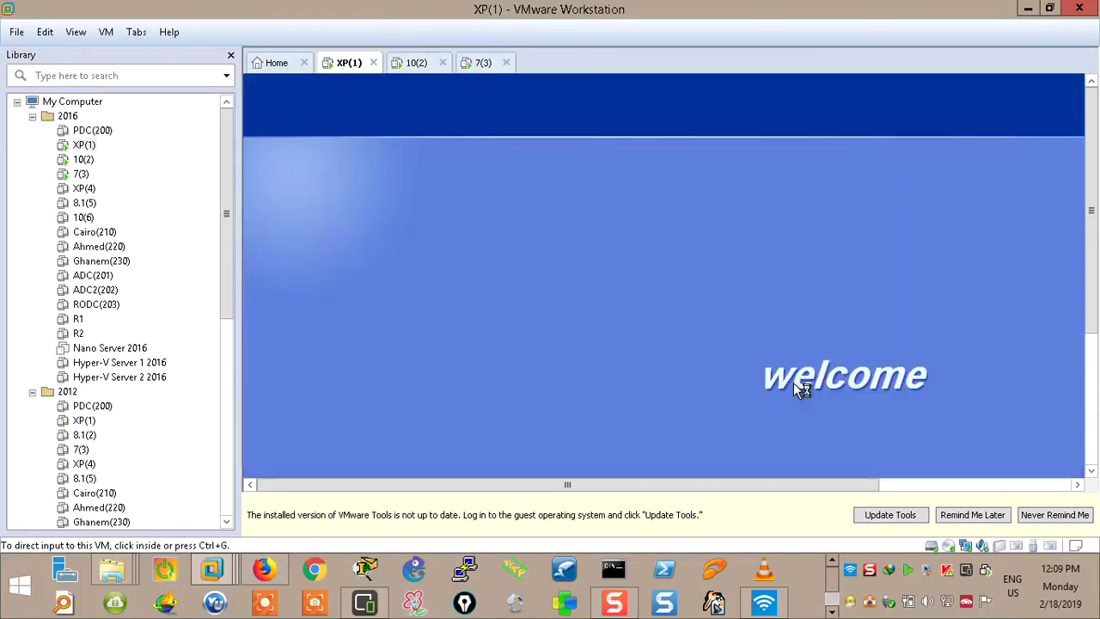
left_click(16, 32)
left_click(47, 72)
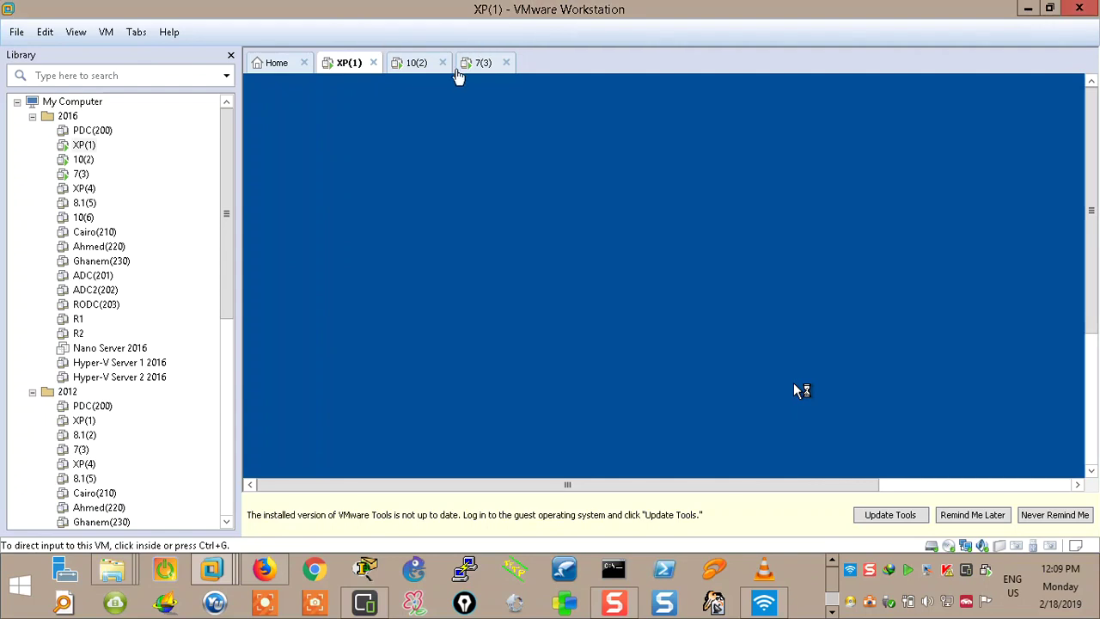
left_click(76, 32)
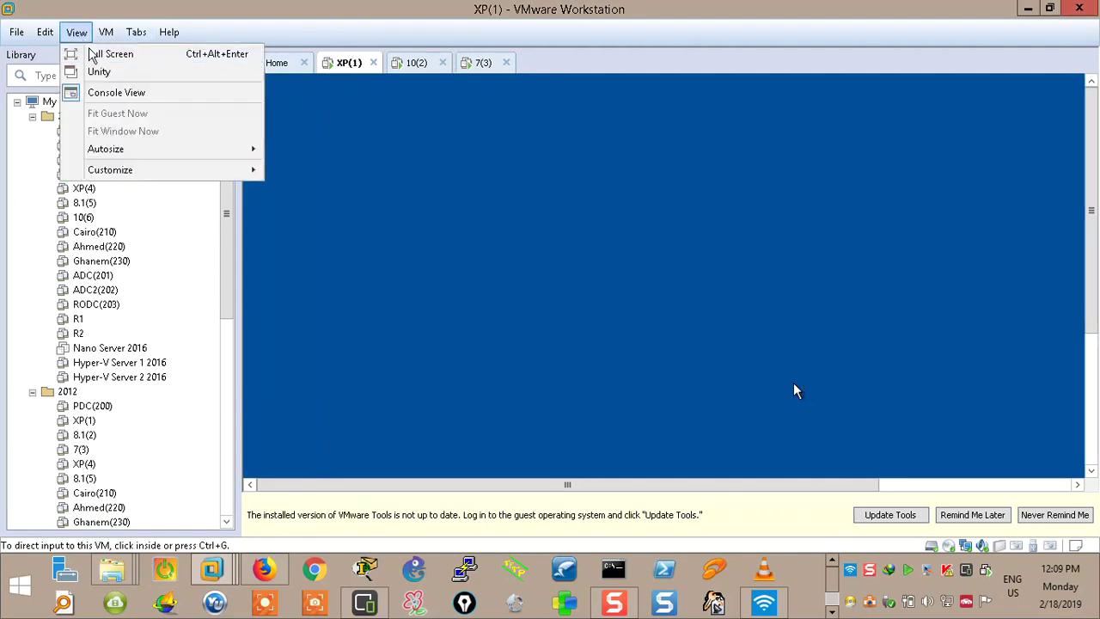
left_click(98, 51)
Check XP(1)'s Start menu and desktop context options in full screen.
left_click(48, 601)
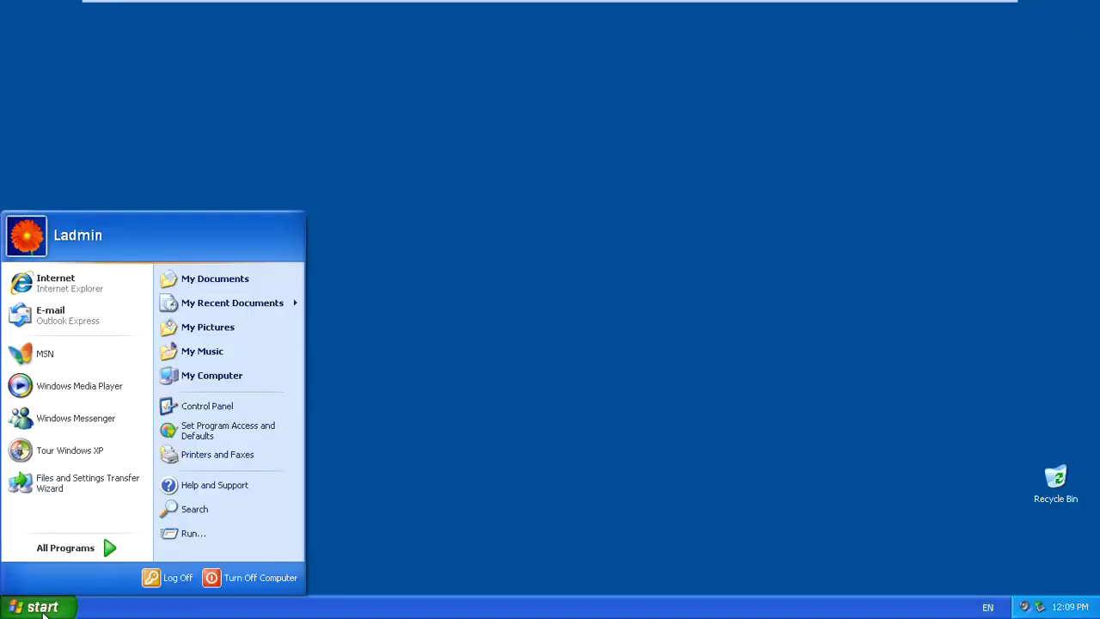
left_click(628, 237)
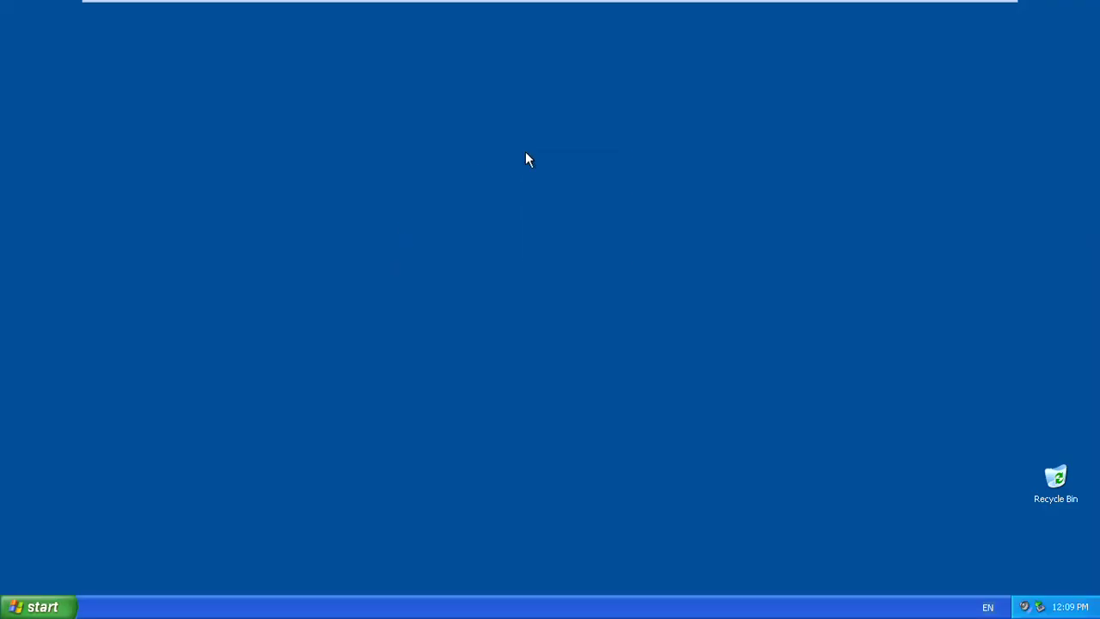
right_click(524, 152)
left_click(550, 174)
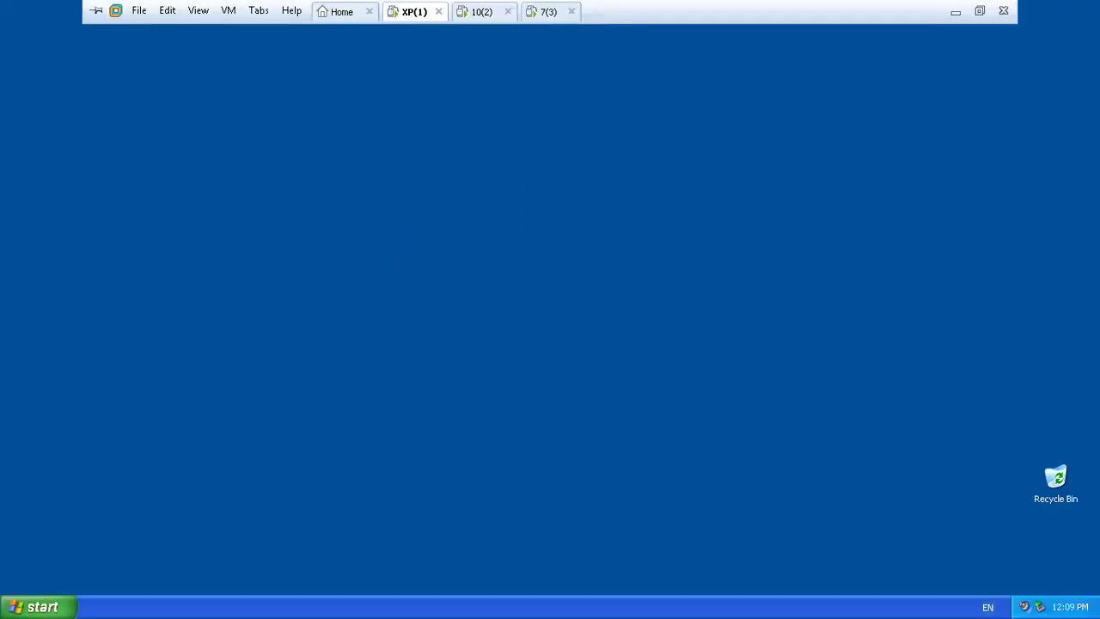
Go to the Workstation home page and start a new virtual machine with the Typical (recommended) configuration.
left_click(956, 10)
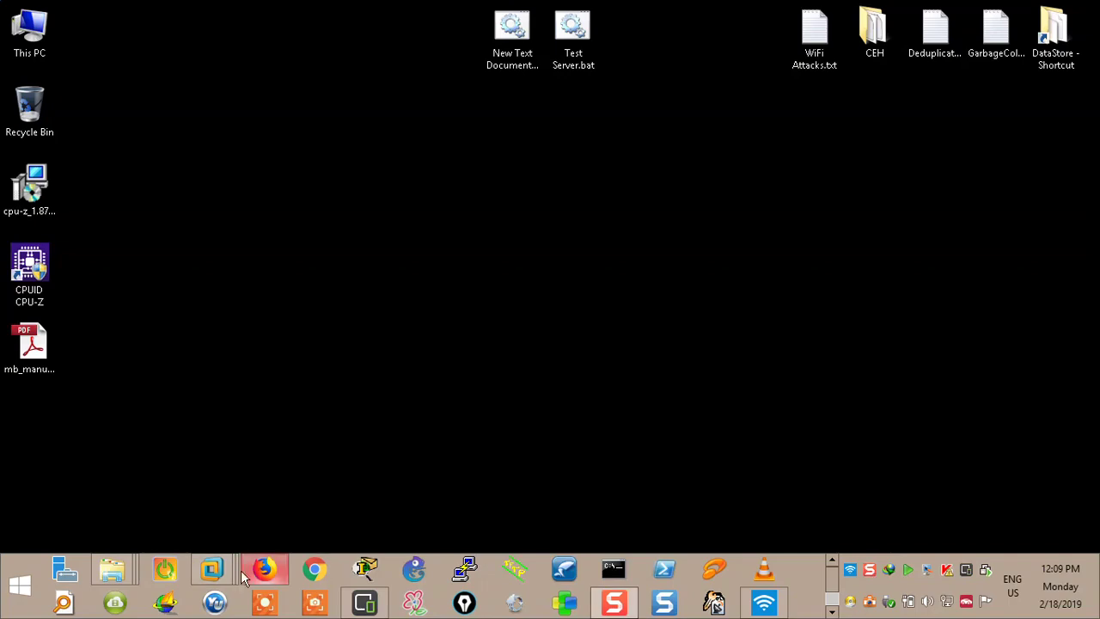
mouse_move(212, 568)
left_click(159, 475)
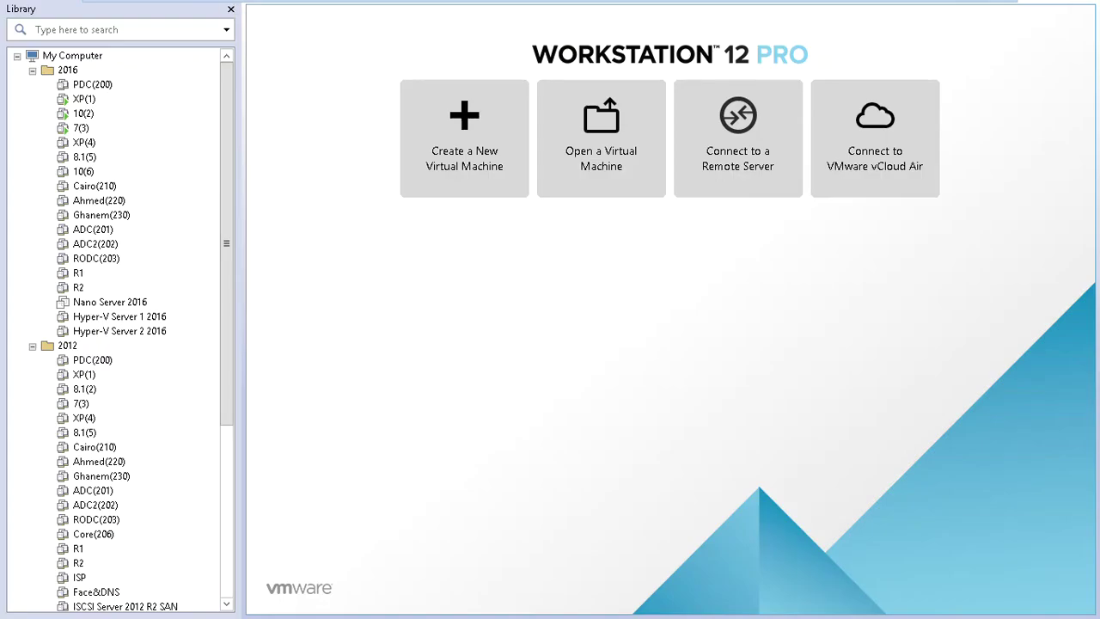
left_click(139, 10)
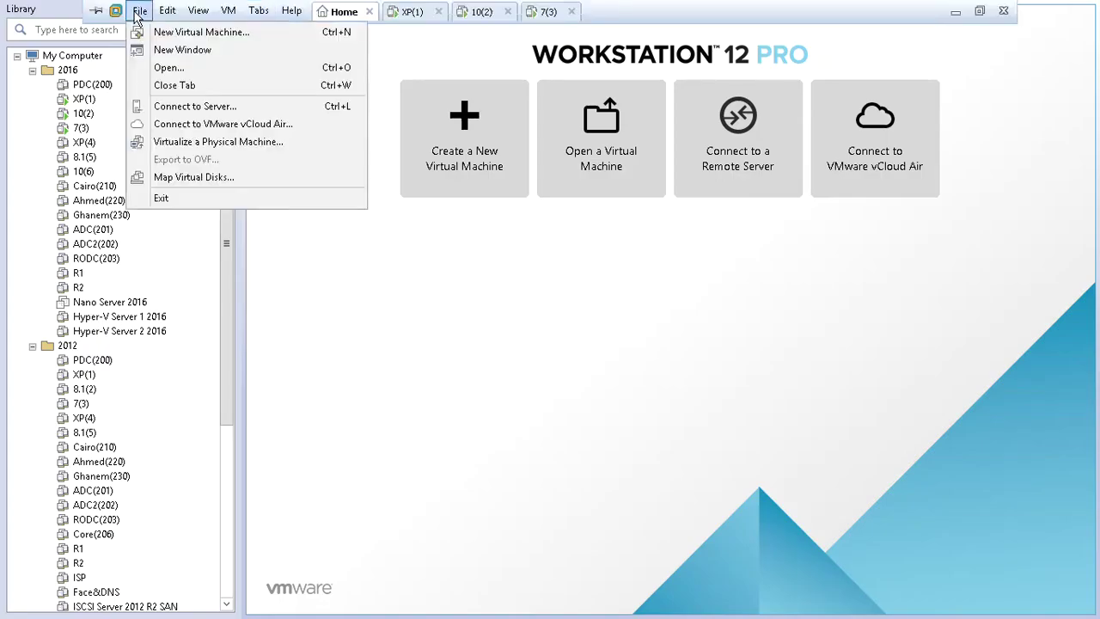
left_click(190, 33)
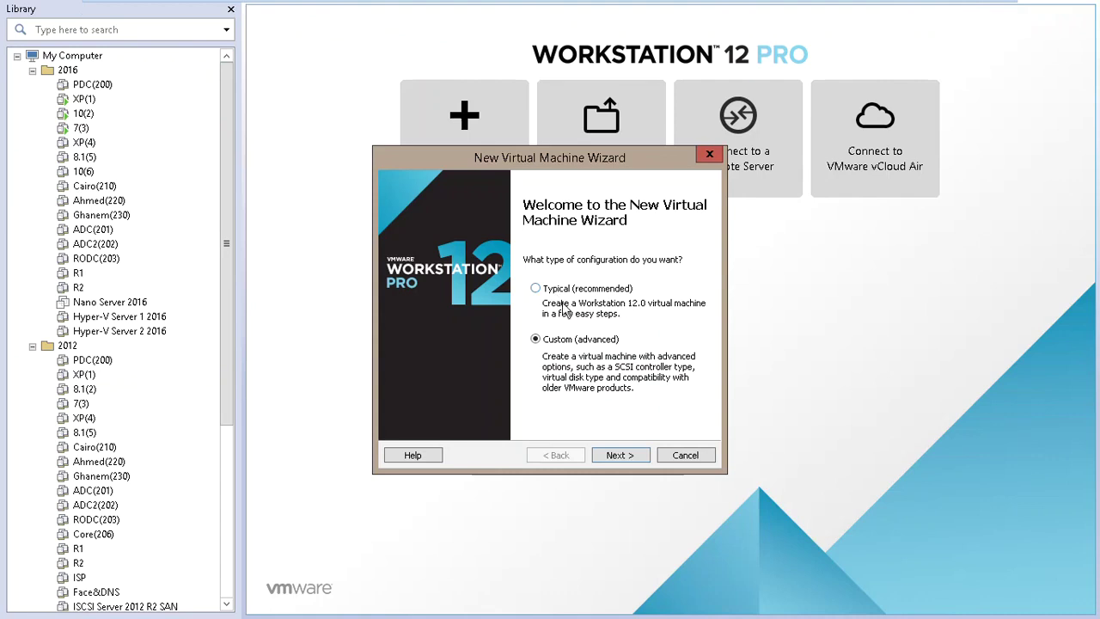
left_click(566, 293)
left_click(598, 456)
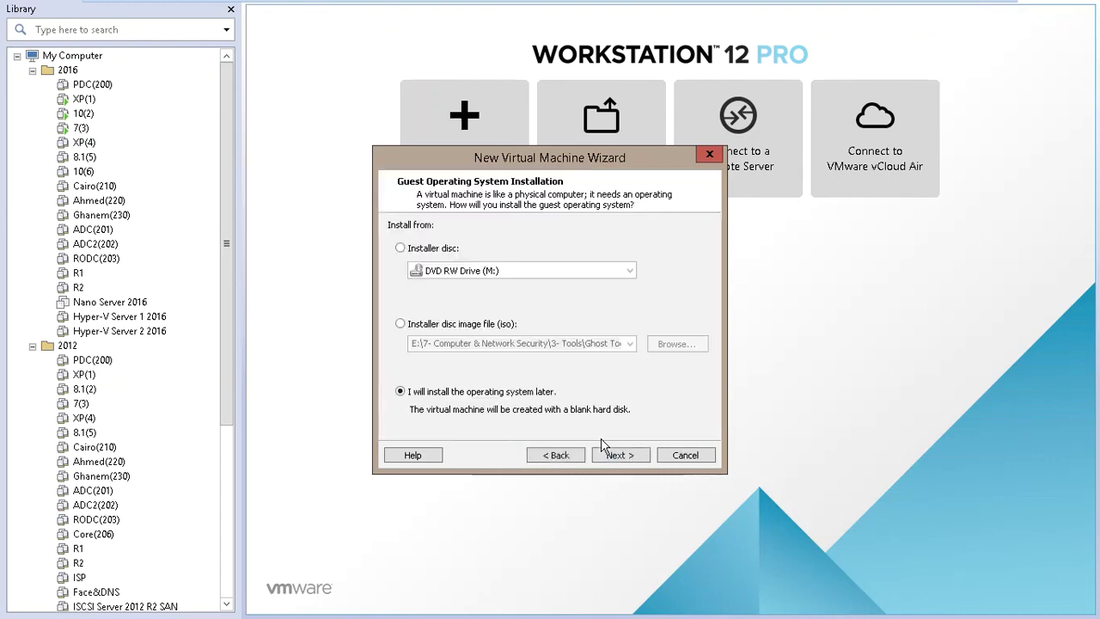
Choose to install the operating system later with Windows 7 as the guest version, and cancel the wizard at the naming page.
left_click_drag(608, 157, 718, 150)
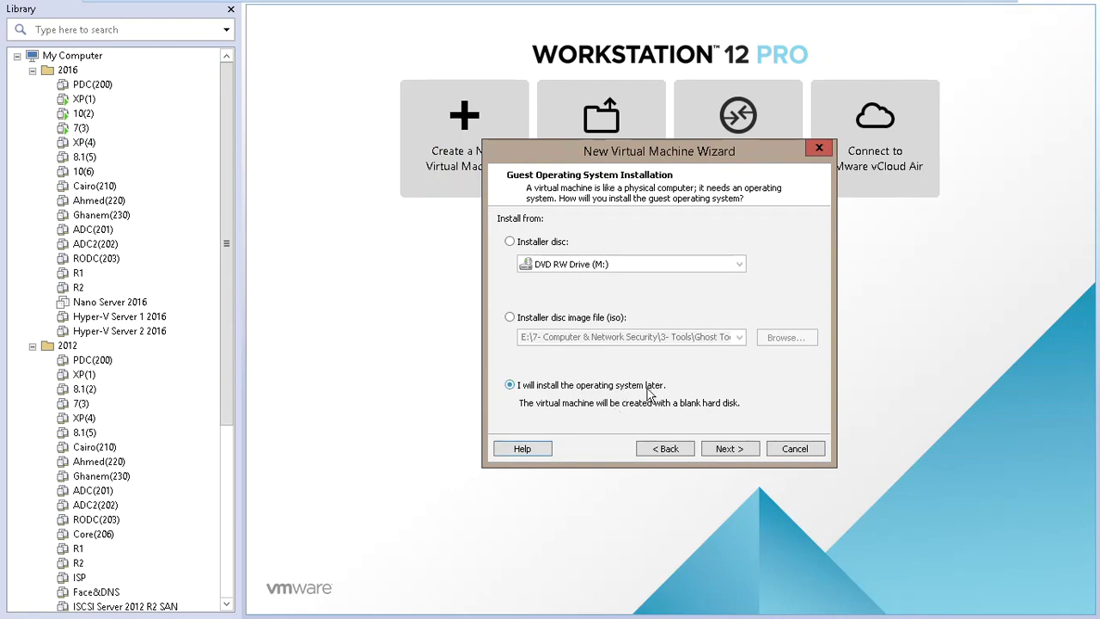
left_click(721, 450)
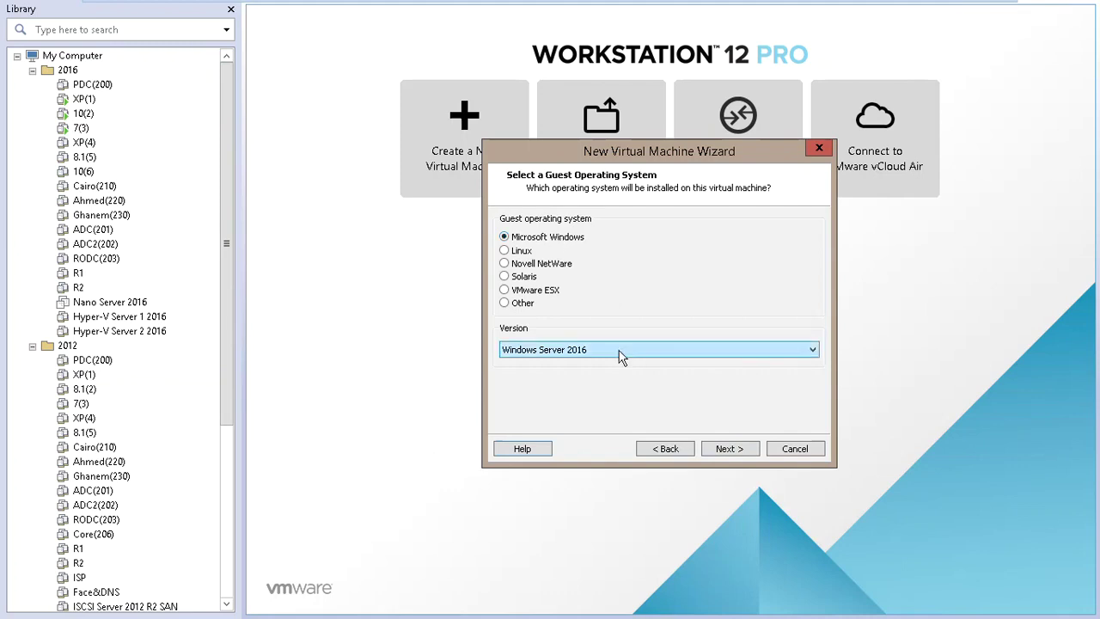
left_click_drag(709, 158, 660, 76)
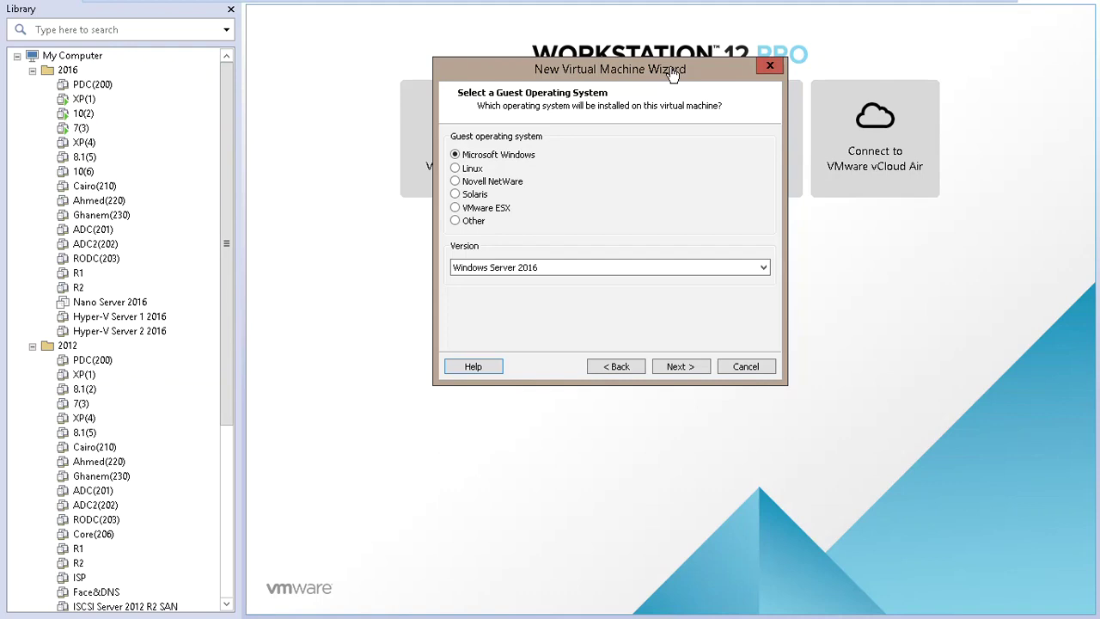
left_click(572, 267)
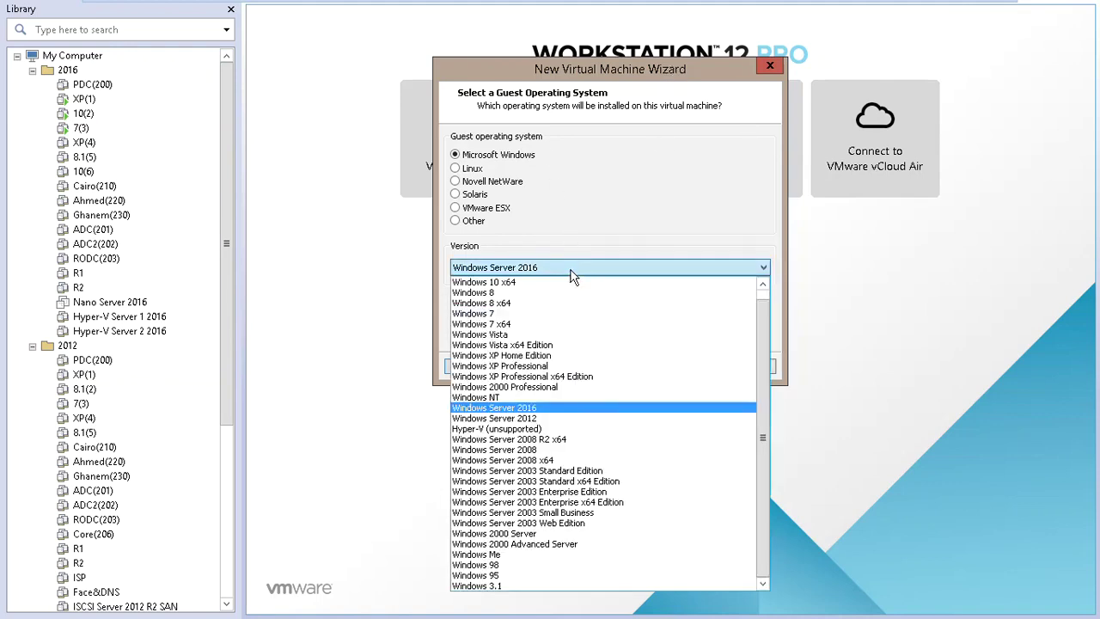
left_click(499, 313)
left_click(675, 368)
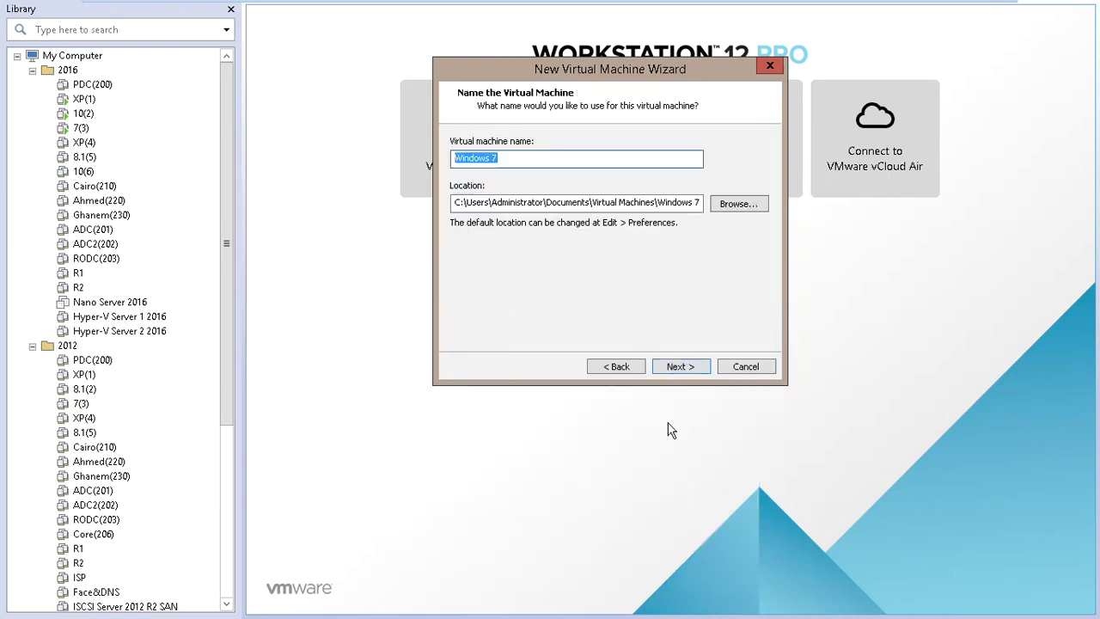
left_click_drag(648, 78, 546, 143)
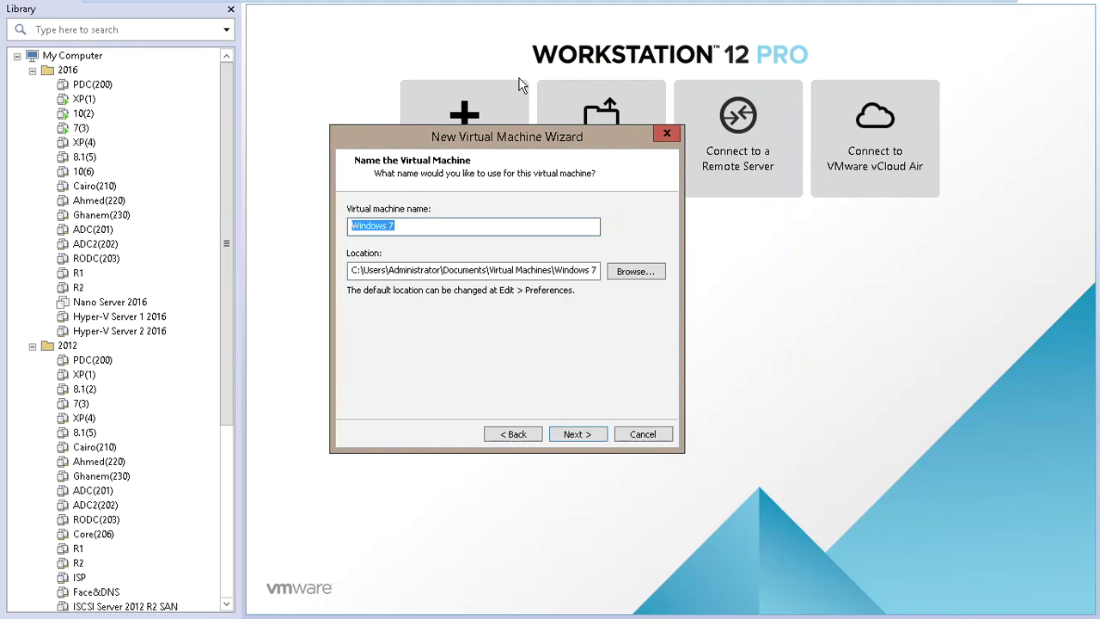
left_click(667, 133)
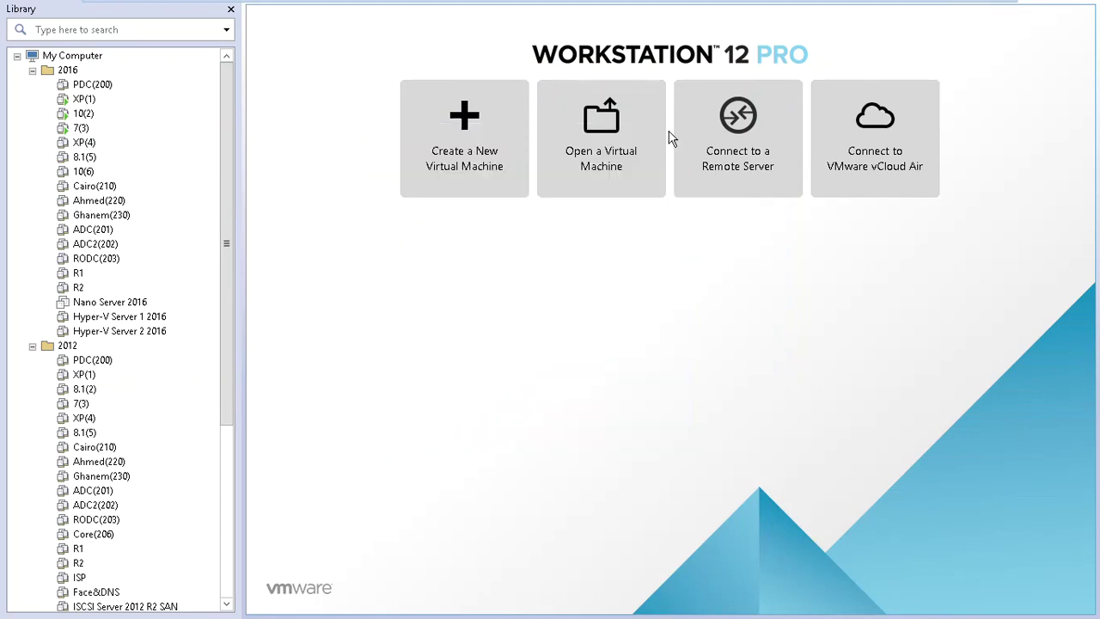
Switch from XP(1) to the host and select the 2- Client 1 (XP) folder in MCSA 2016 Machines on Data (D:).
mouse_move(458, 25)
left_click(406, 22)
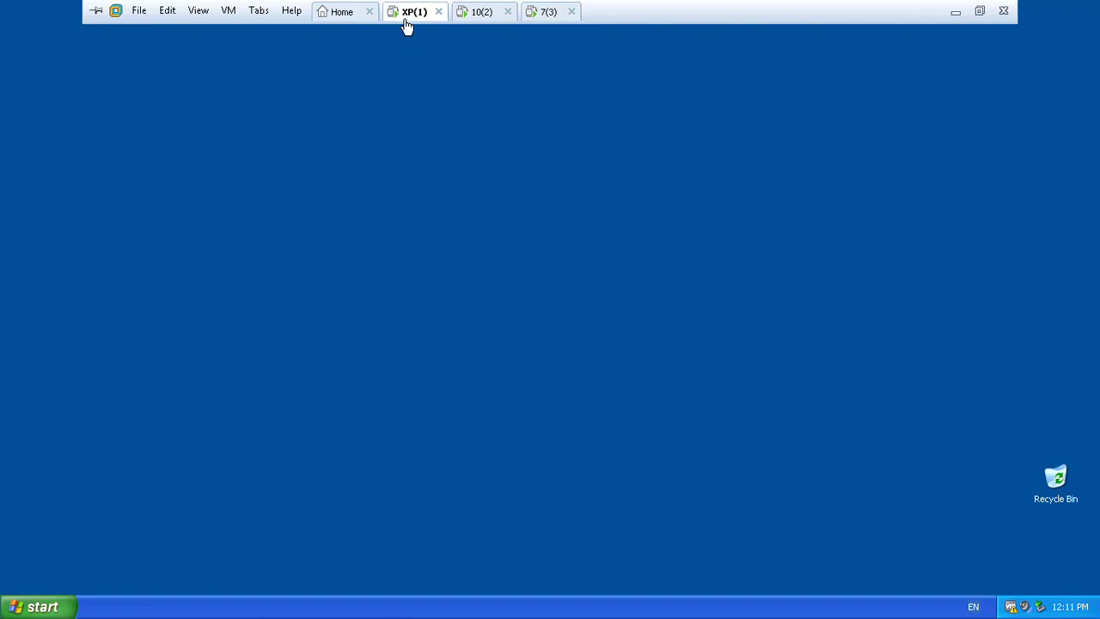
left_click(954, 11)
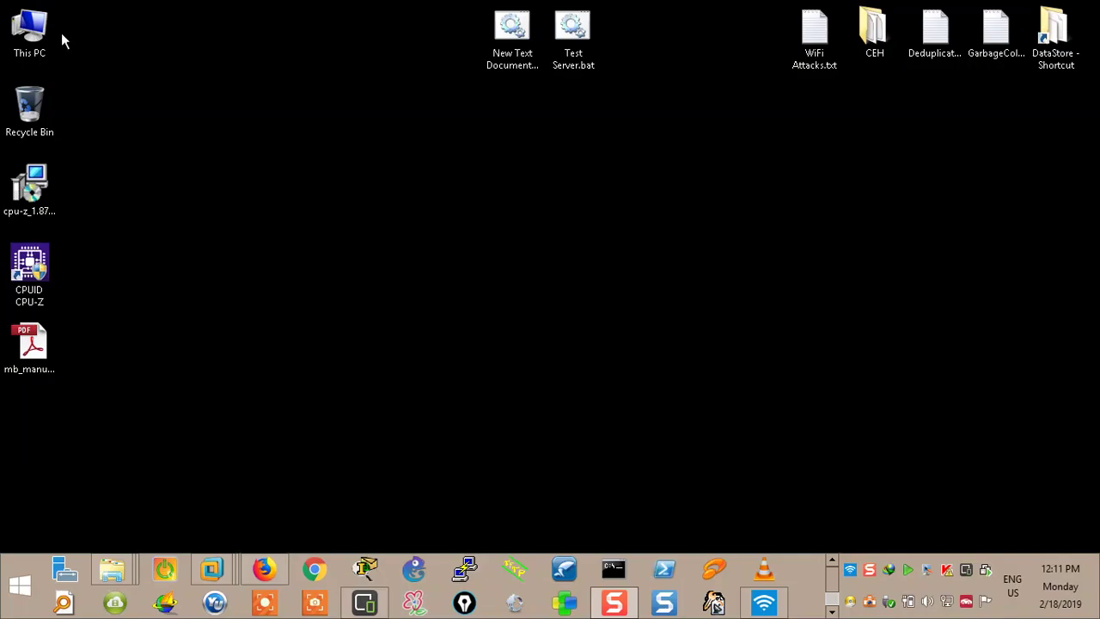
double_click(31, 40)
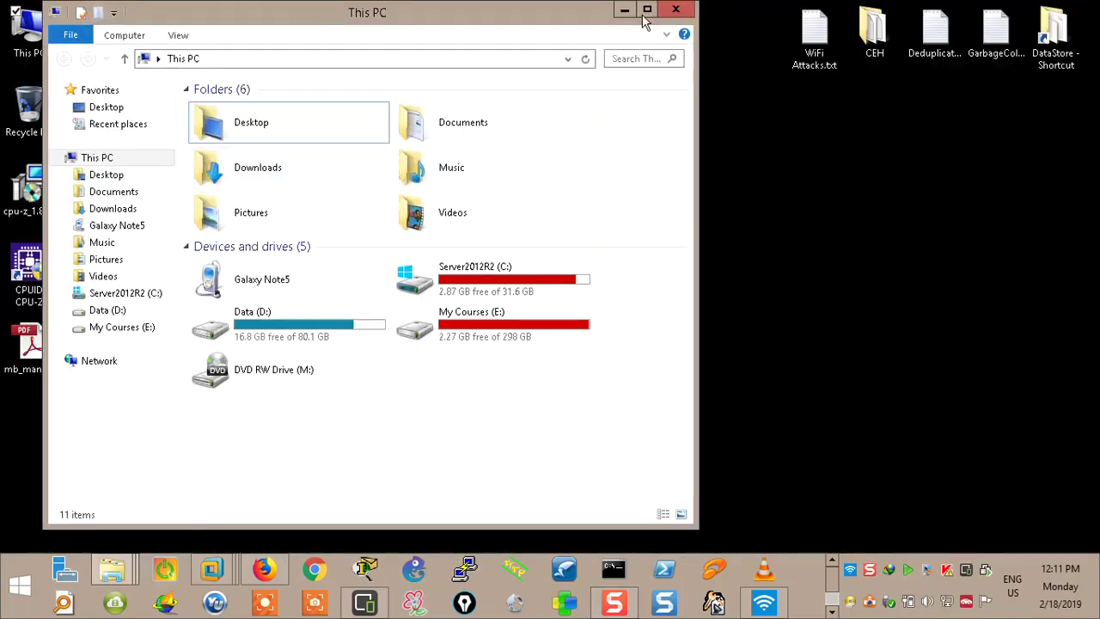
left_click(644, 17)
double_click(633, 232)
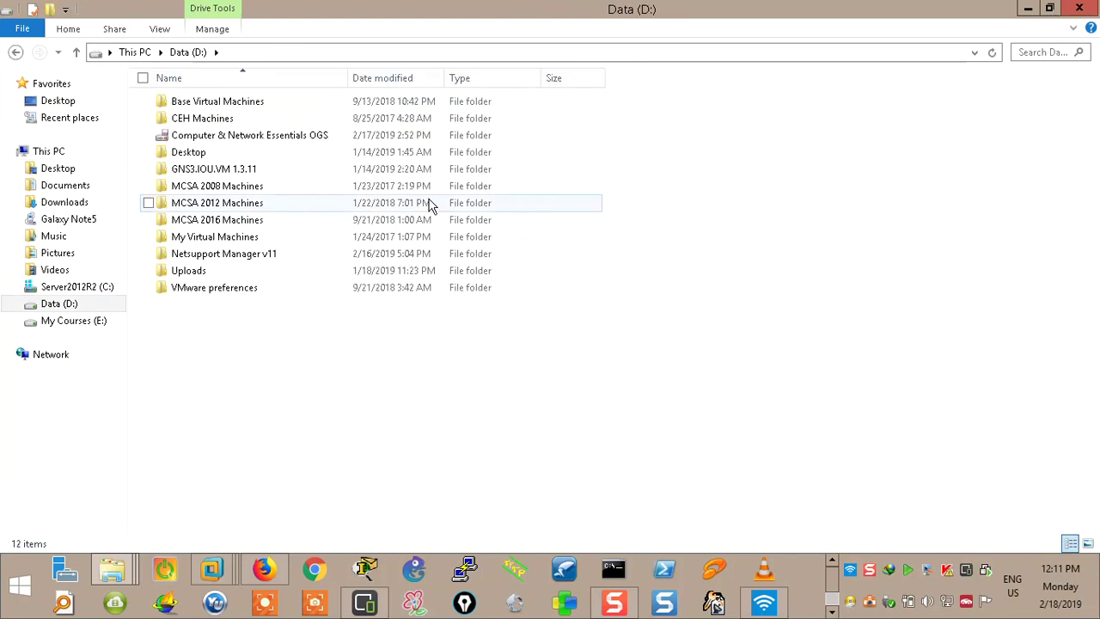
double_click(225, 219)
left_click(216, 122)
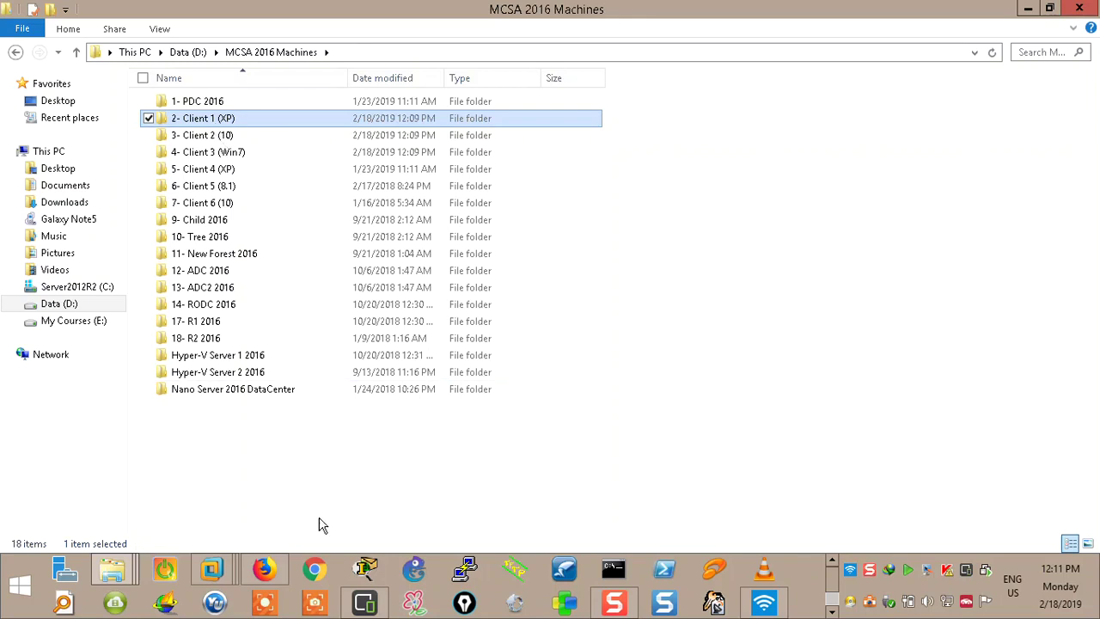
Look through the XP(1), 10(2) and 7(3) desktops in full screen, return to XP(1) and minimize the virtual machine window.
left_click(219, 569)
left_click(278, 457)
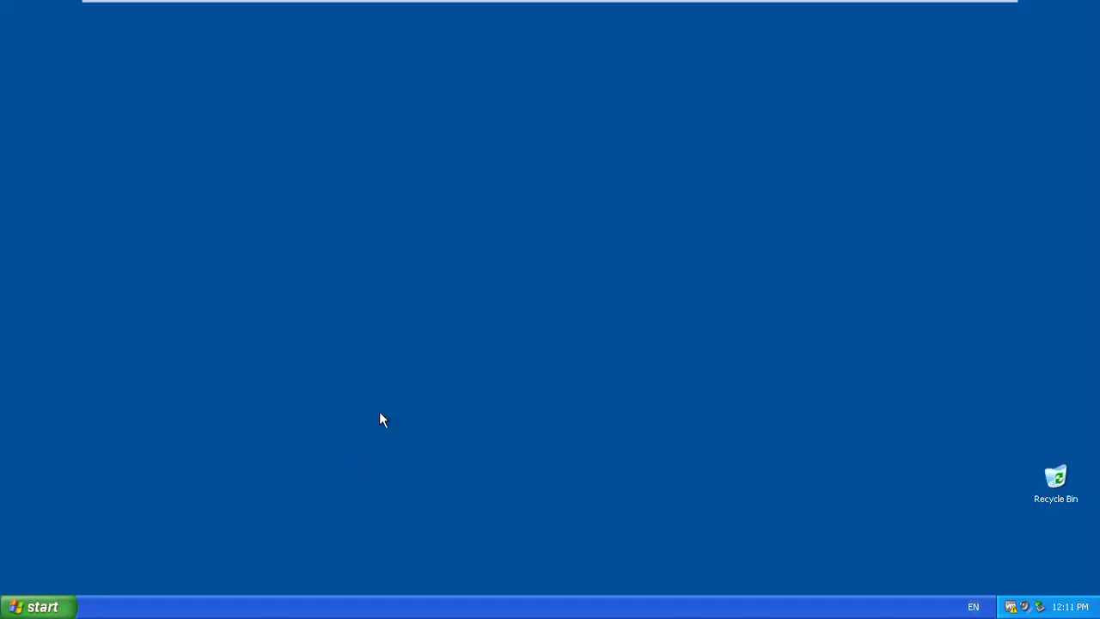
left_click(477, 12)
left_click(546, 12)
left_click(464, 14)
left_click(409, 15)
mouse_move(518, 2)
left_click(956, 11)
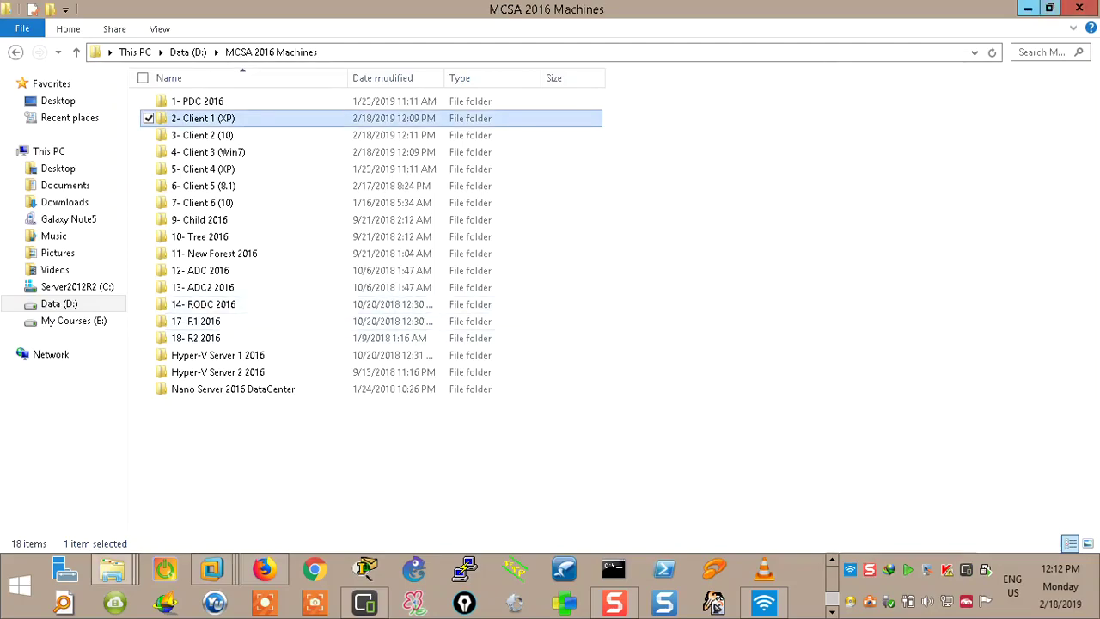
Minimize the host's folder window and view 10(2) and 7(3) in full screen before returning to XP(1).
left_click(1028, 8)
mouse_move(215, 558)
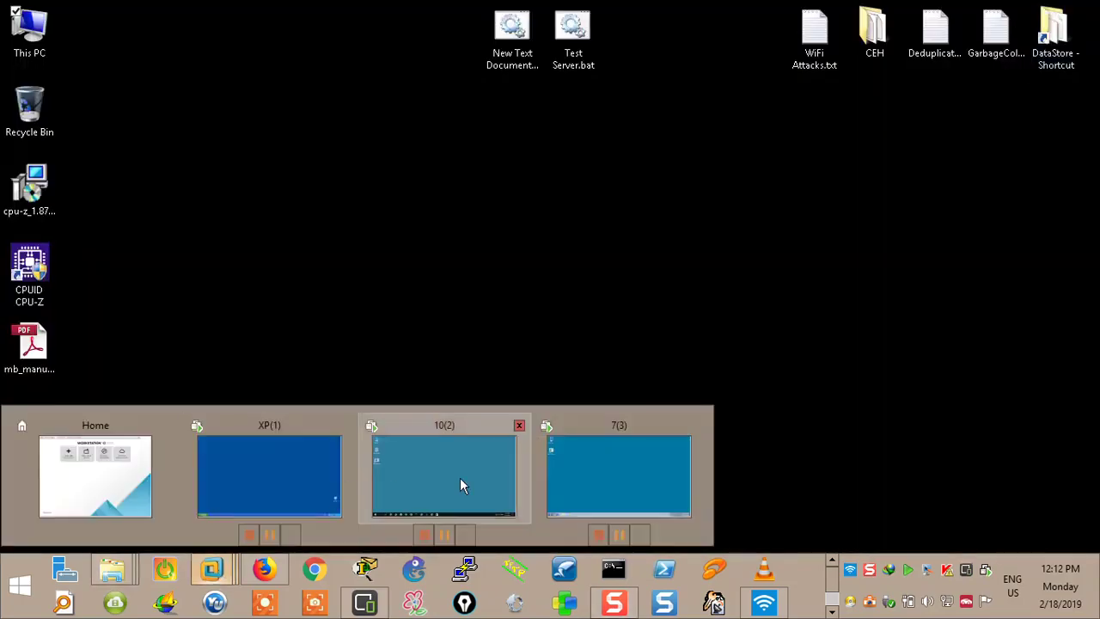
left_click(392, 482)
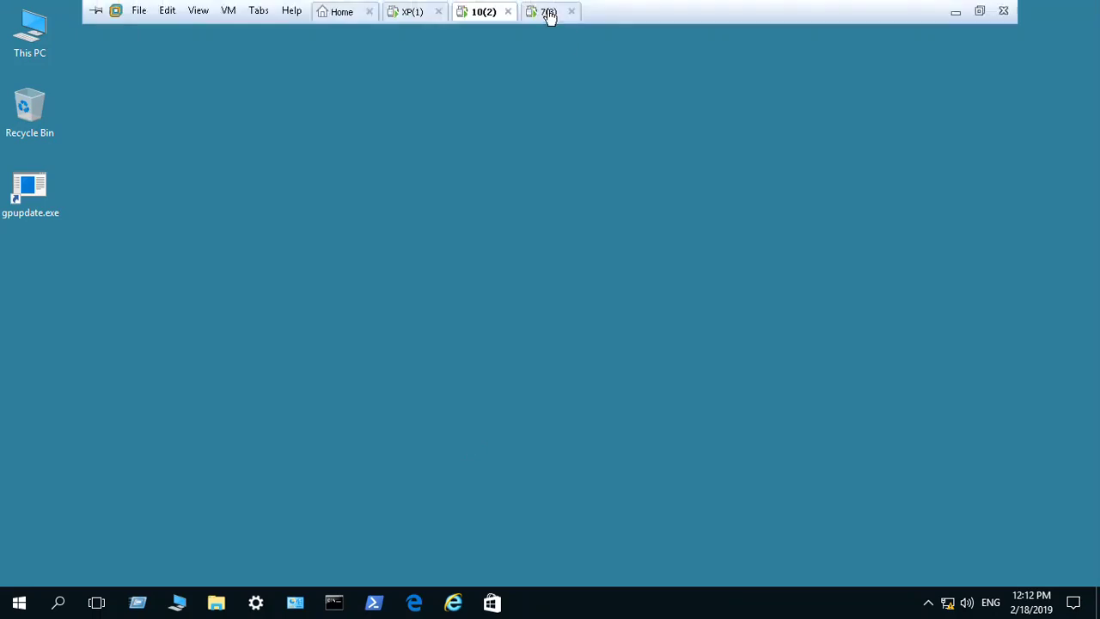
left_click(548, 12)
left_click(412, 12)
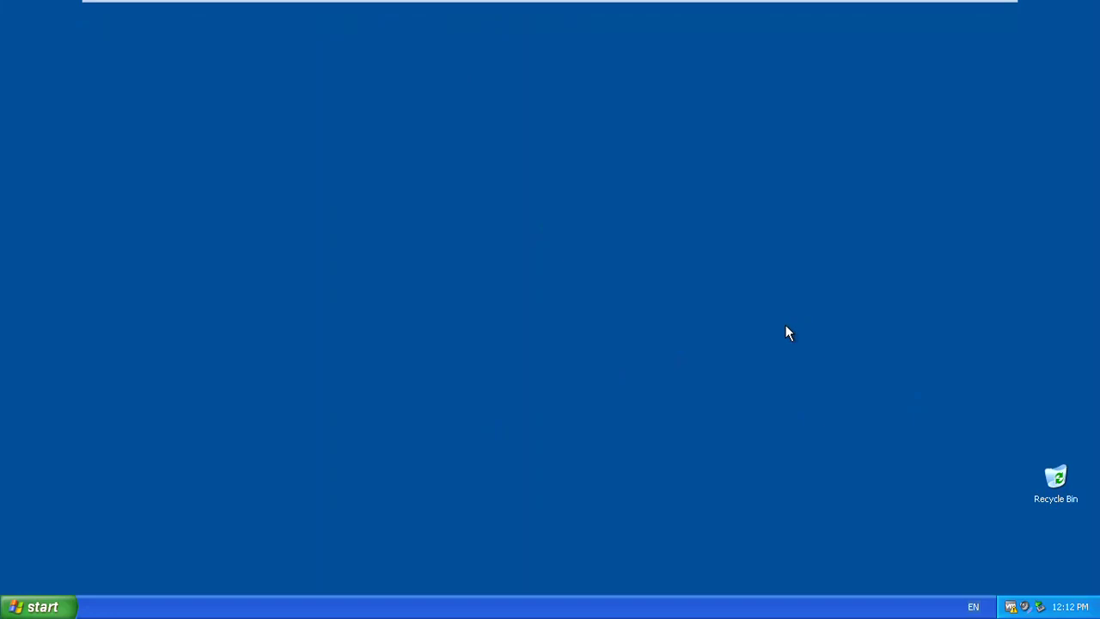
Start a new virtual machine with the Typical configuration, the operating system installed later, and Windows 7 as the guest version.
mouse_move(550, 2)
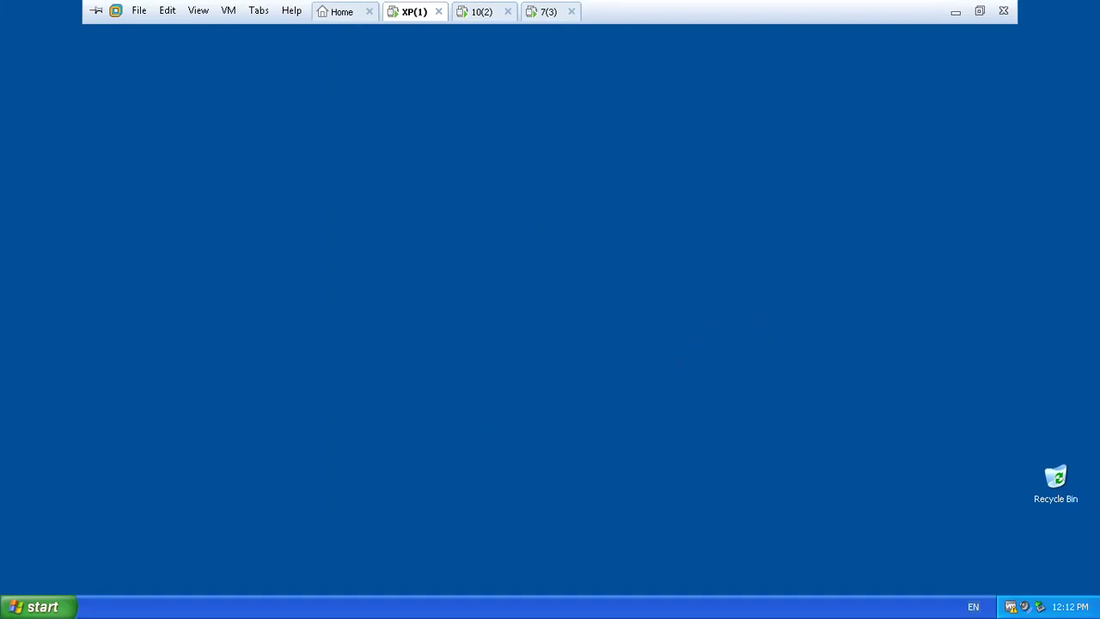
left_click(139, 12)
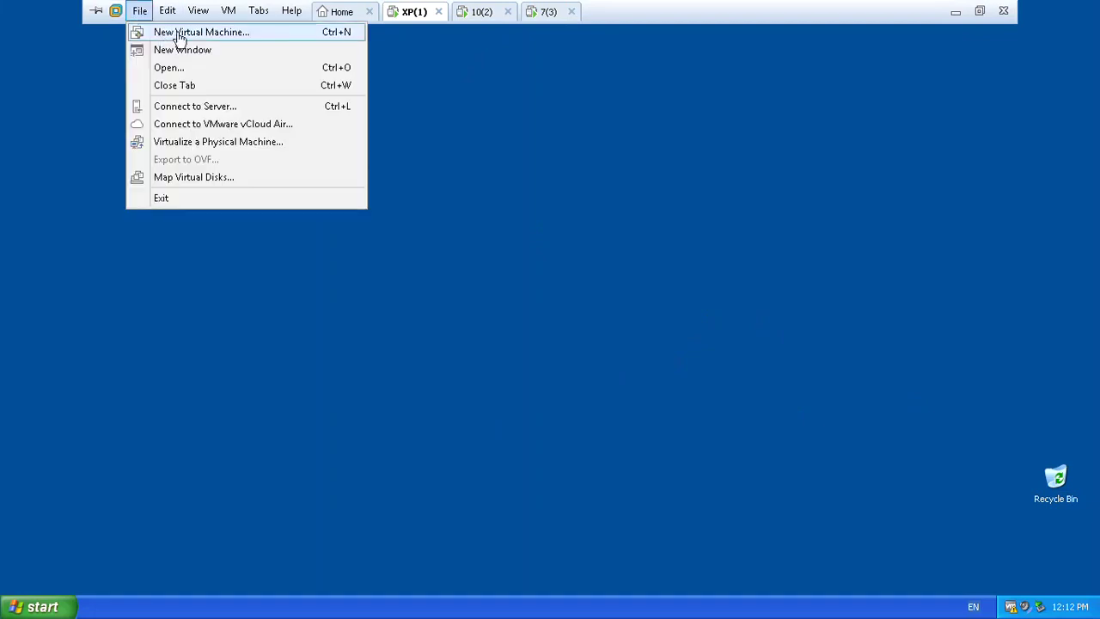
left_click(177, 33)
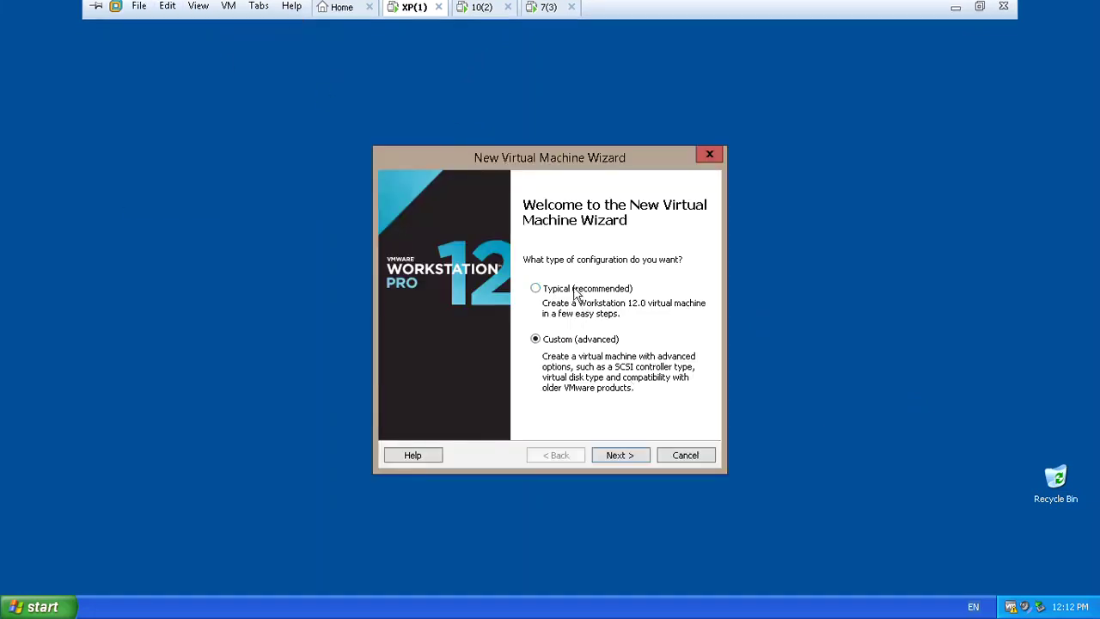
left_click(576, 292)
left_click(621, 457)
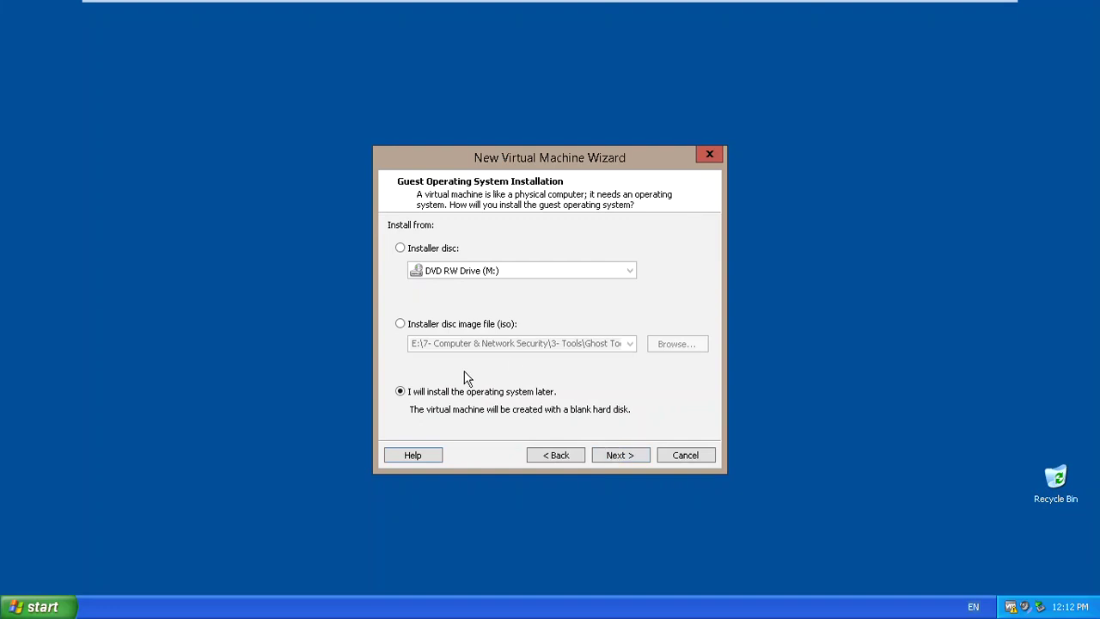
left_click(635, 456)
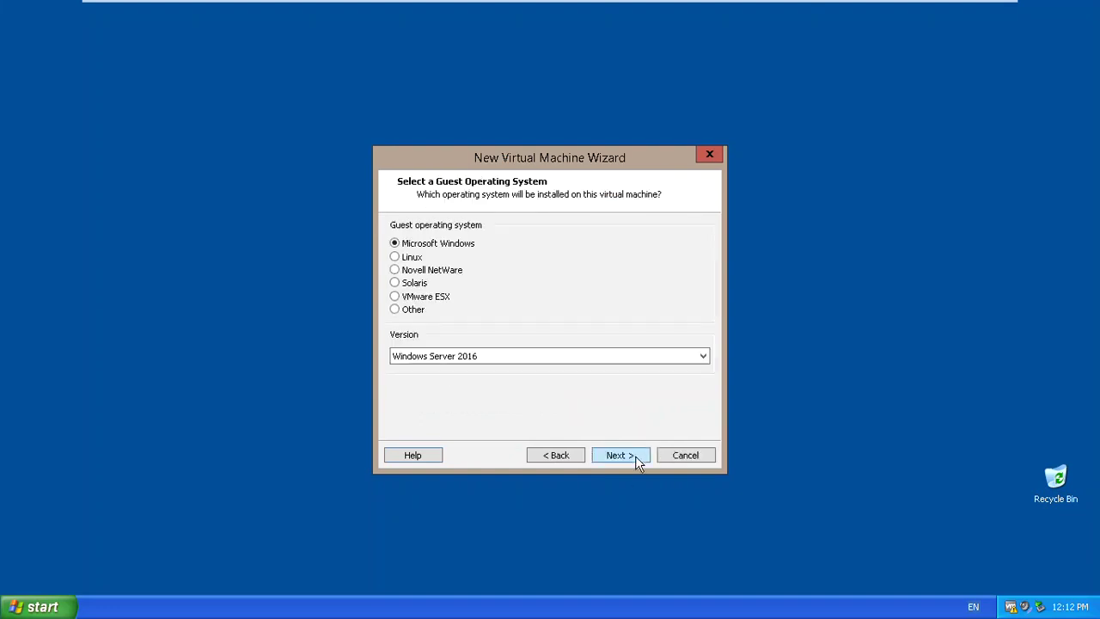
left_click(511, 357)
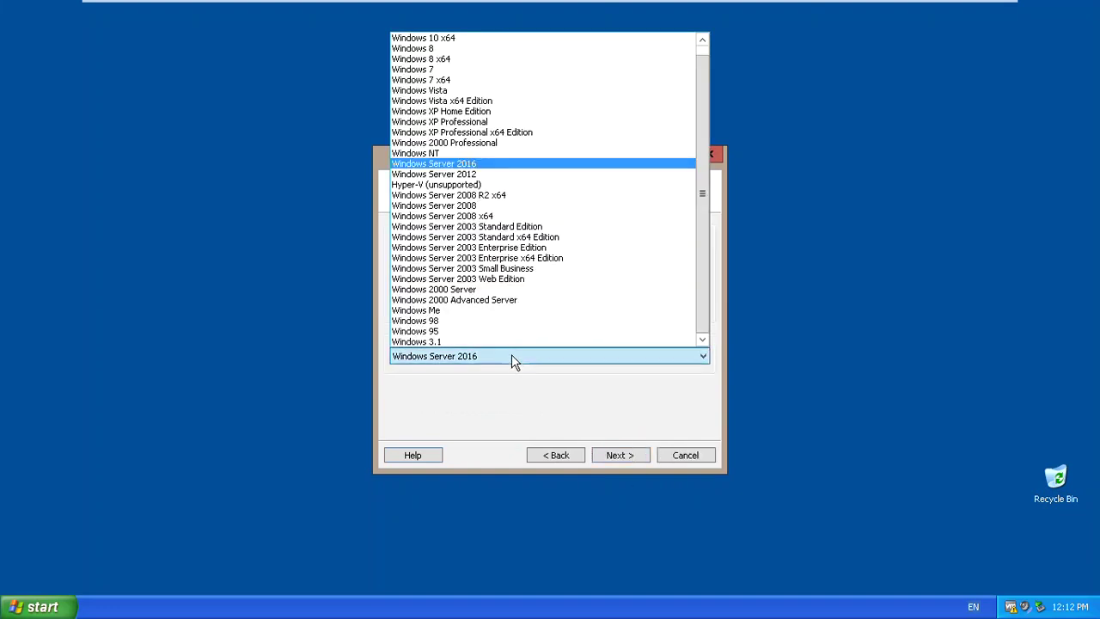
left_click(439, 69)
left_click(626, 457)
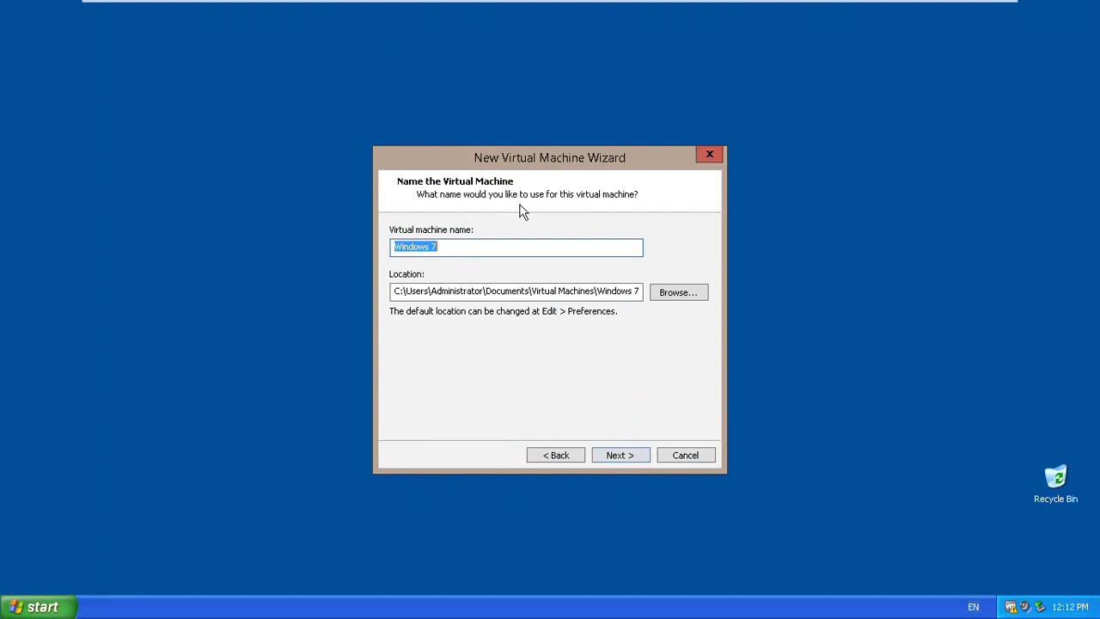
Name the virtual machine Test and store it in a new folder named Test on Data (D:).
type("Test")
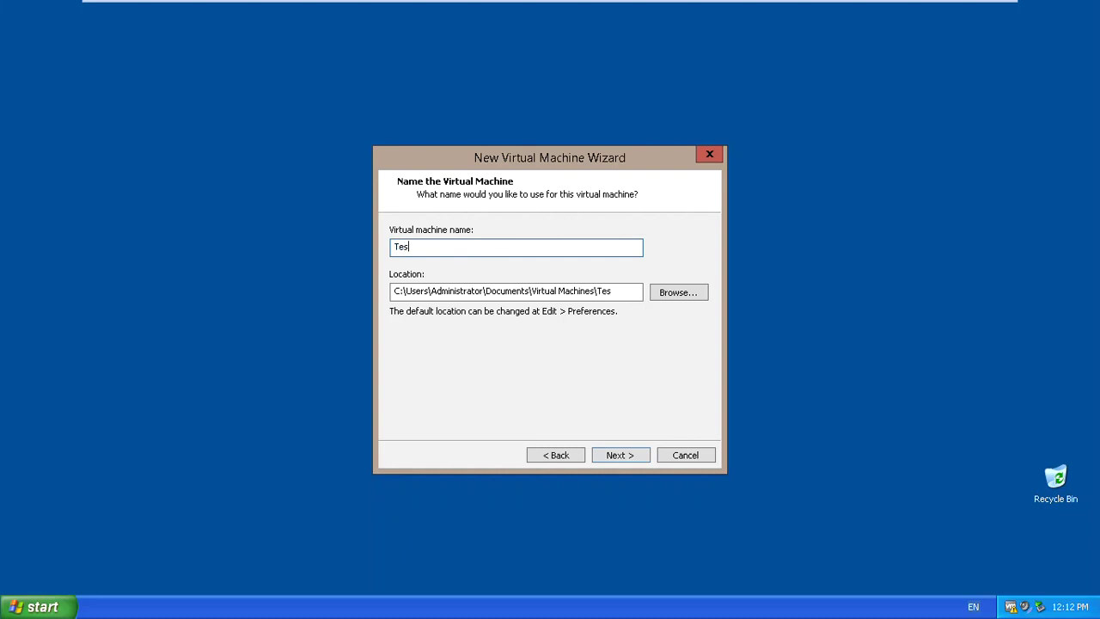
left_click(668, 292)
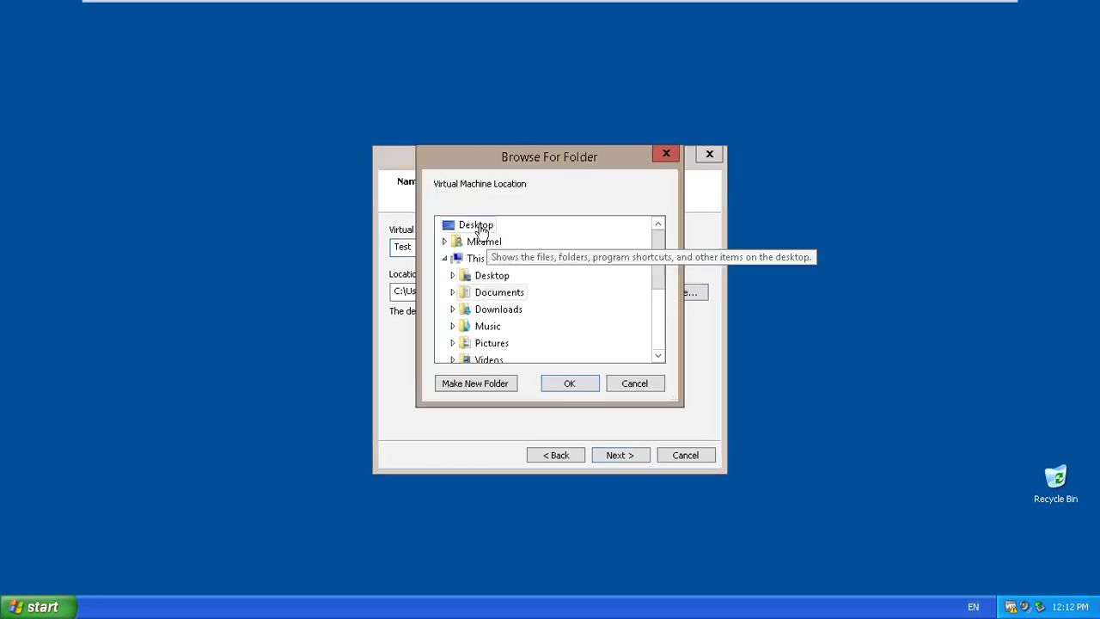
left_click_drag(658, 247, 663, 289)
double_click(486, 292)
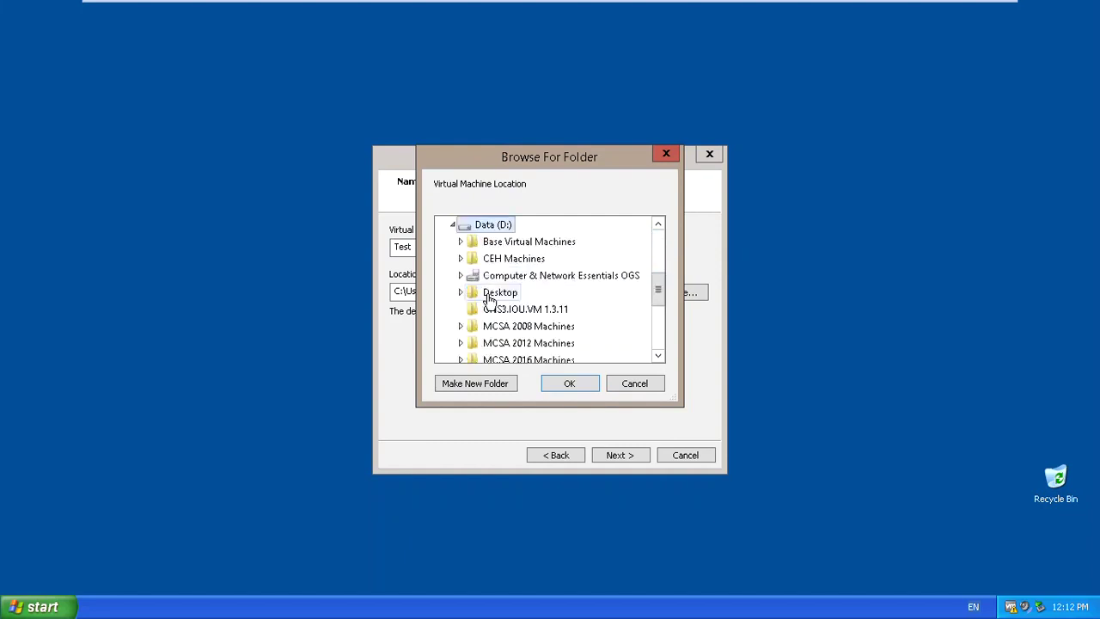
left_click(491, 383)
type("T")
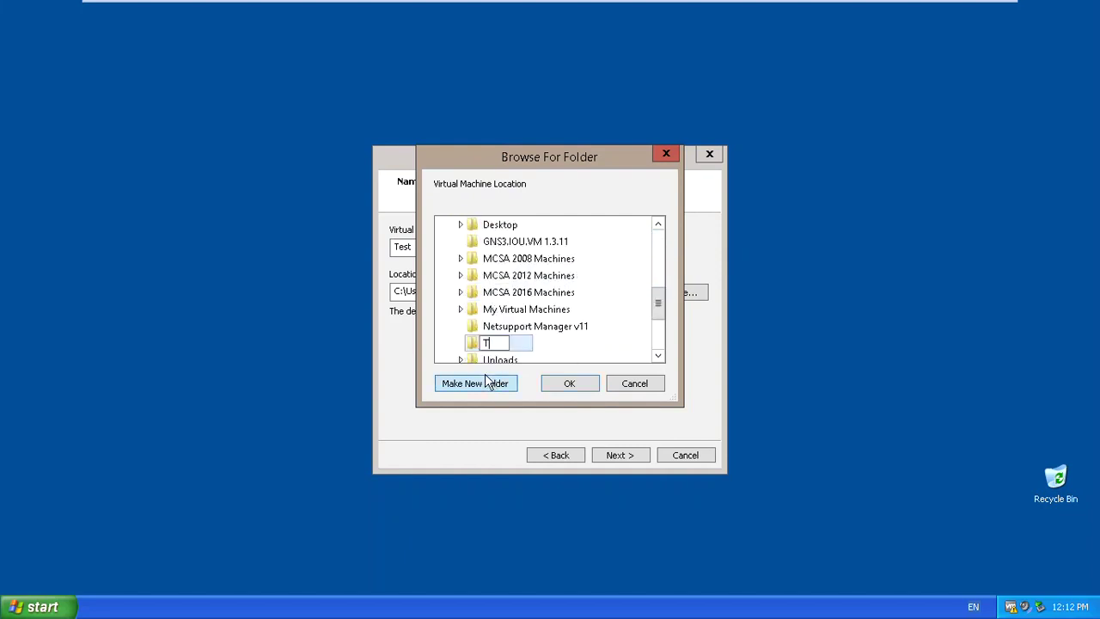
type("est")
left_click(473, 344)
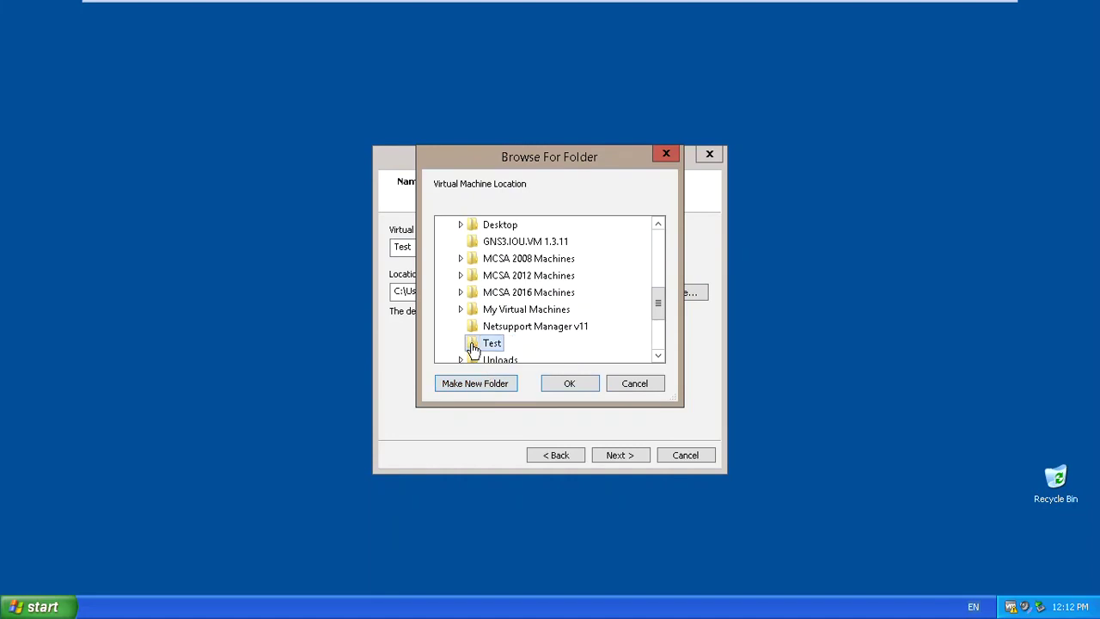
left_click(574, 384)
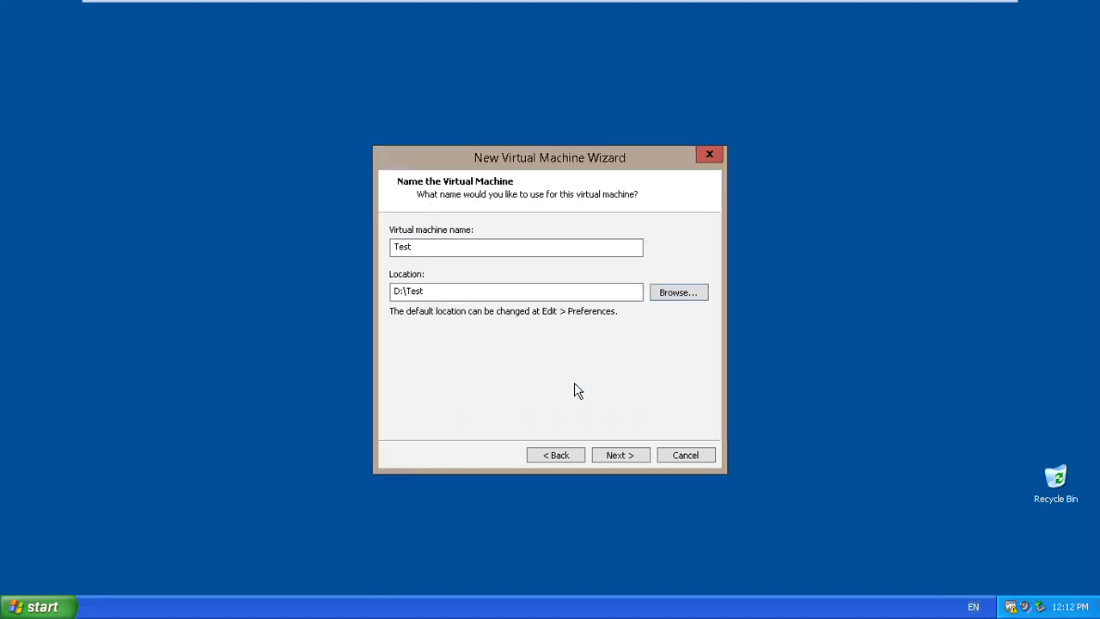
left_click(620, 455)
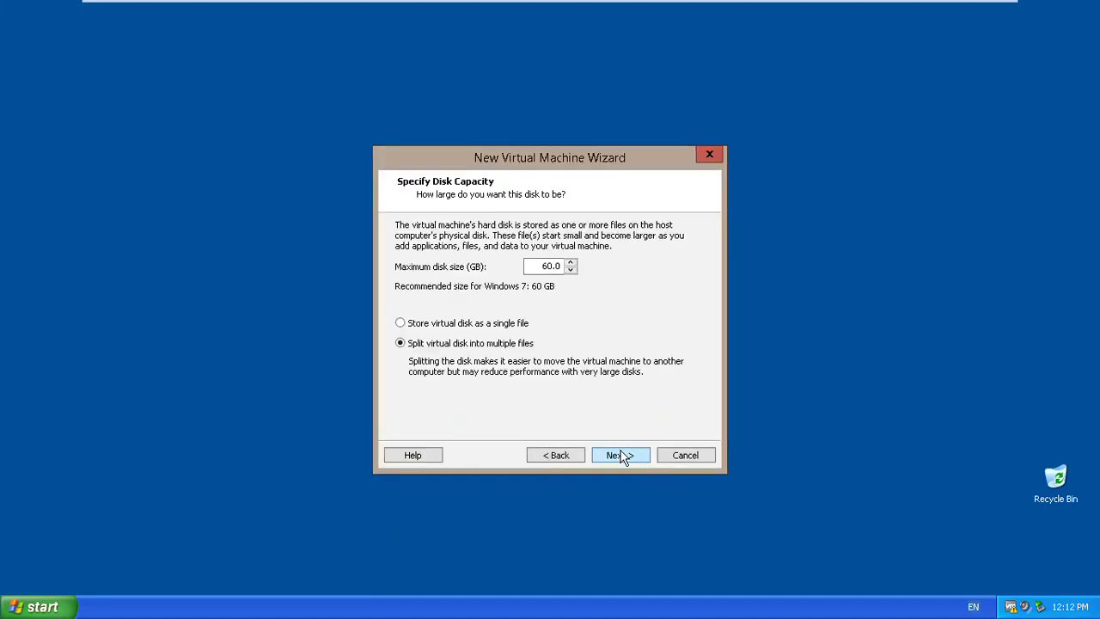
Store the 60 GB virtual disk as a single file and finish creating the virtual machine.
left_click(498, 326)
left_click(539, 265)
double_click(542, 266)
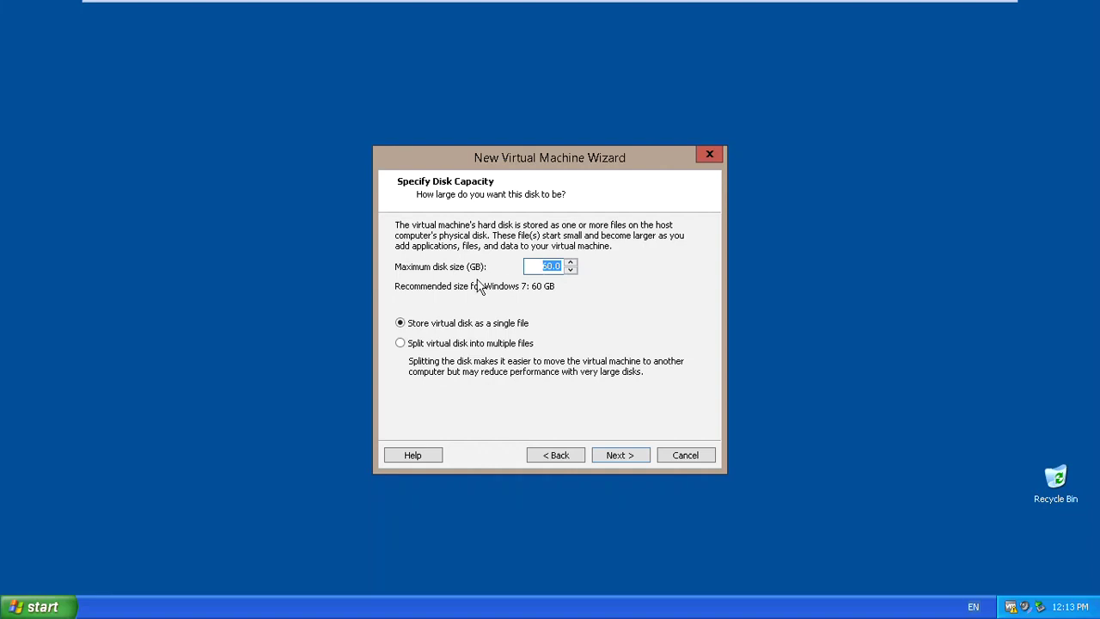
left_click(419, 329)
left_click(624, 453)
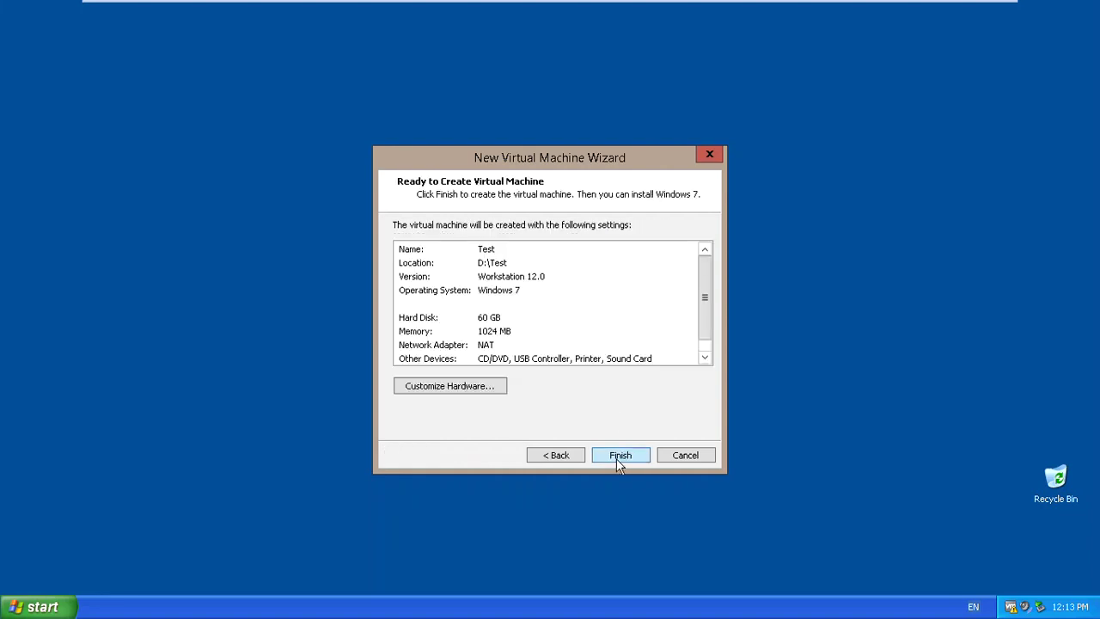
left_click(620, 455)
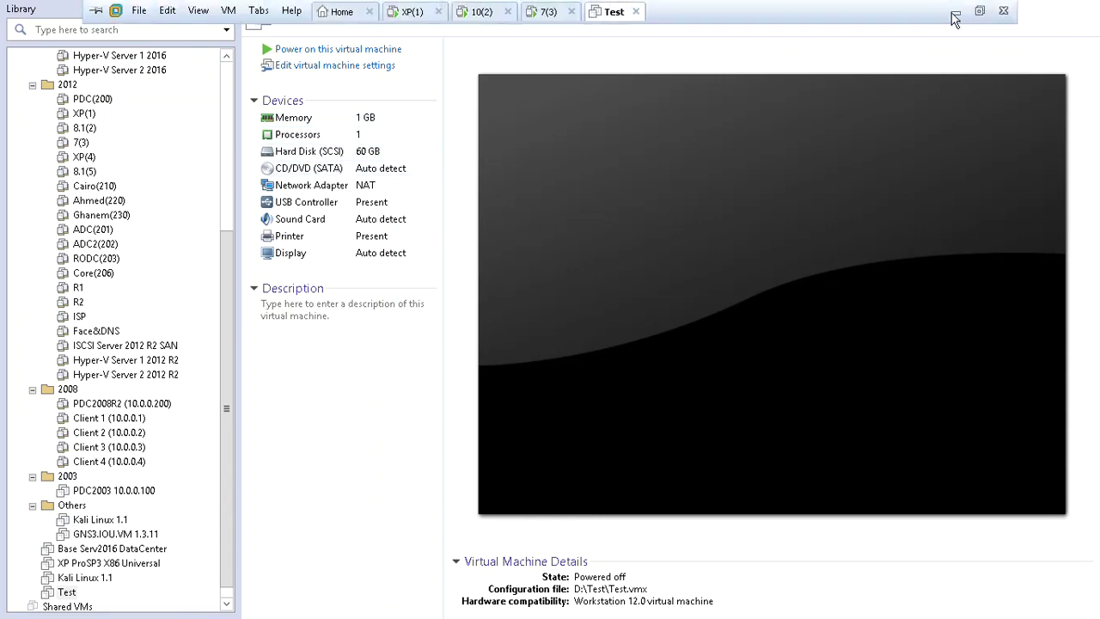
Switch to the host, open the Test folder on Data (D:) maximized, and select all the virtual machine files in it.
left_click(960, 12)
double_click(29, 34)
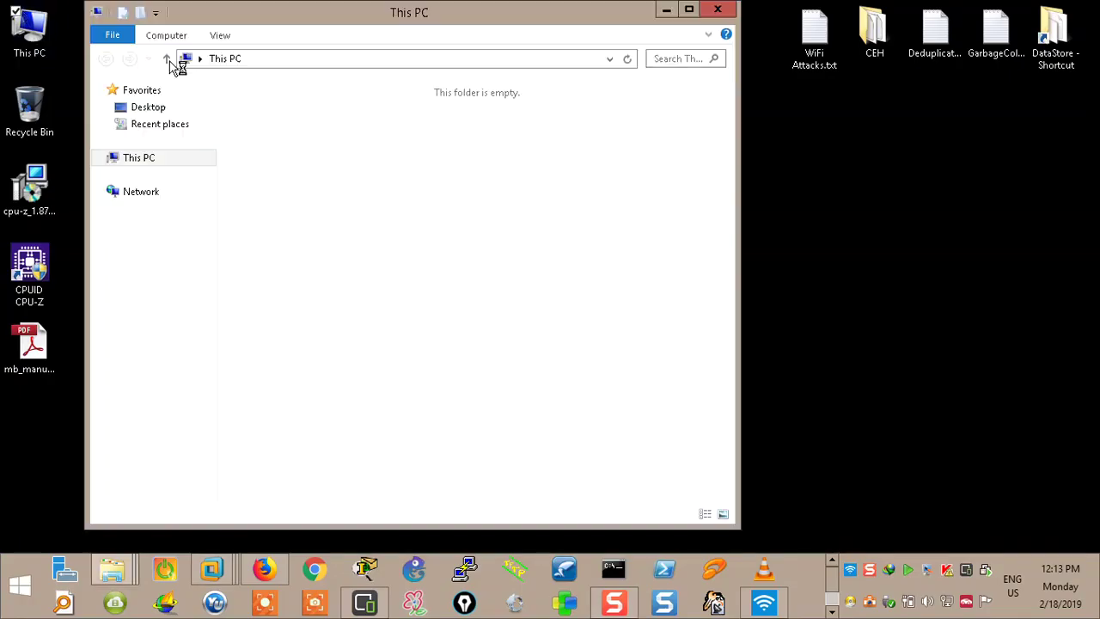
double_click(338, 321)
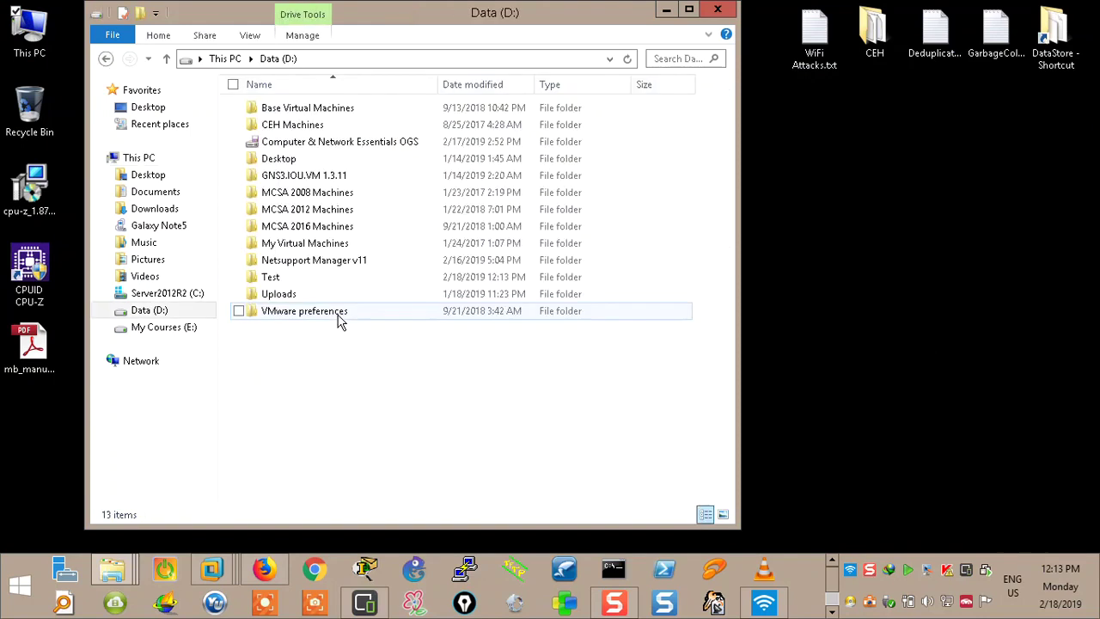
double_click(273, 278)
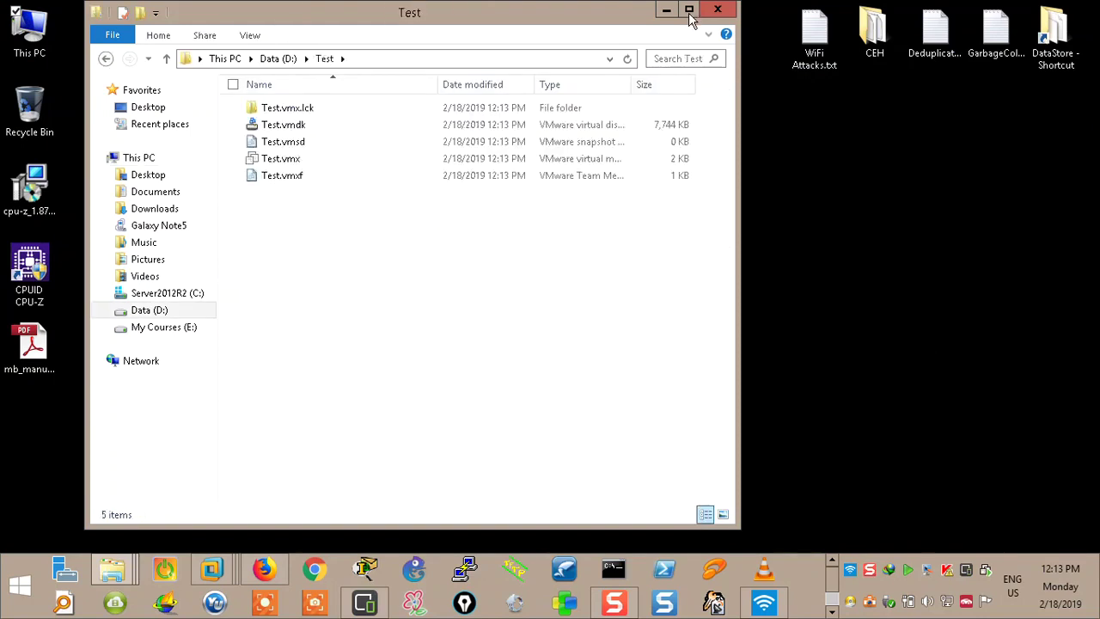
left_click(688, 10)
left_click_drag(337, 222, 212, 107)
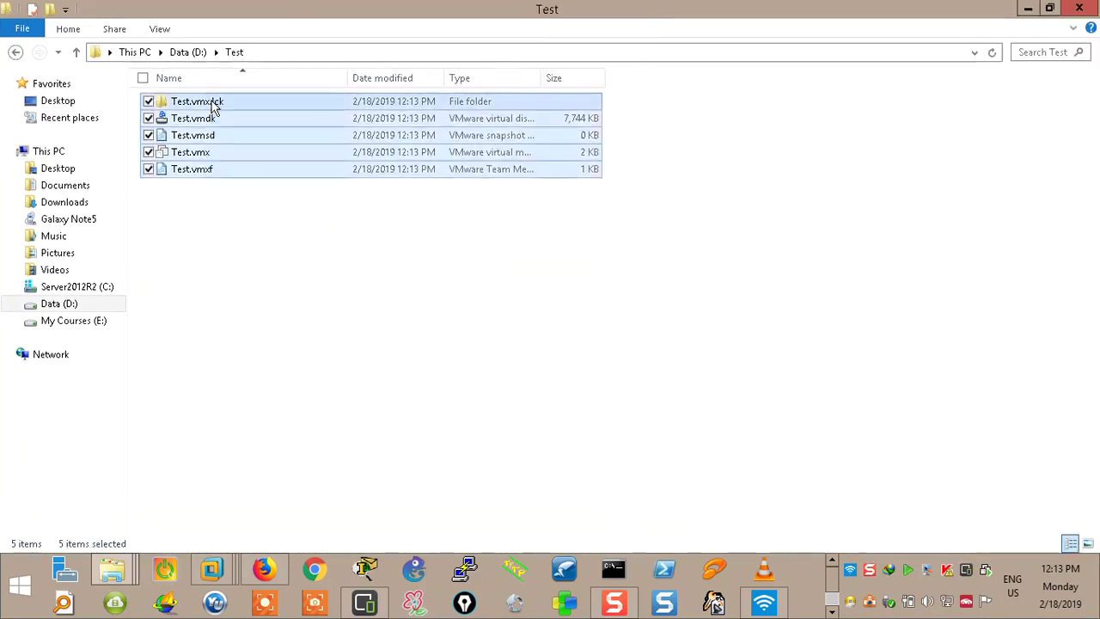
Return from the host to the Test virtual machine in VMware Workstation and power it on.
key("super+d")
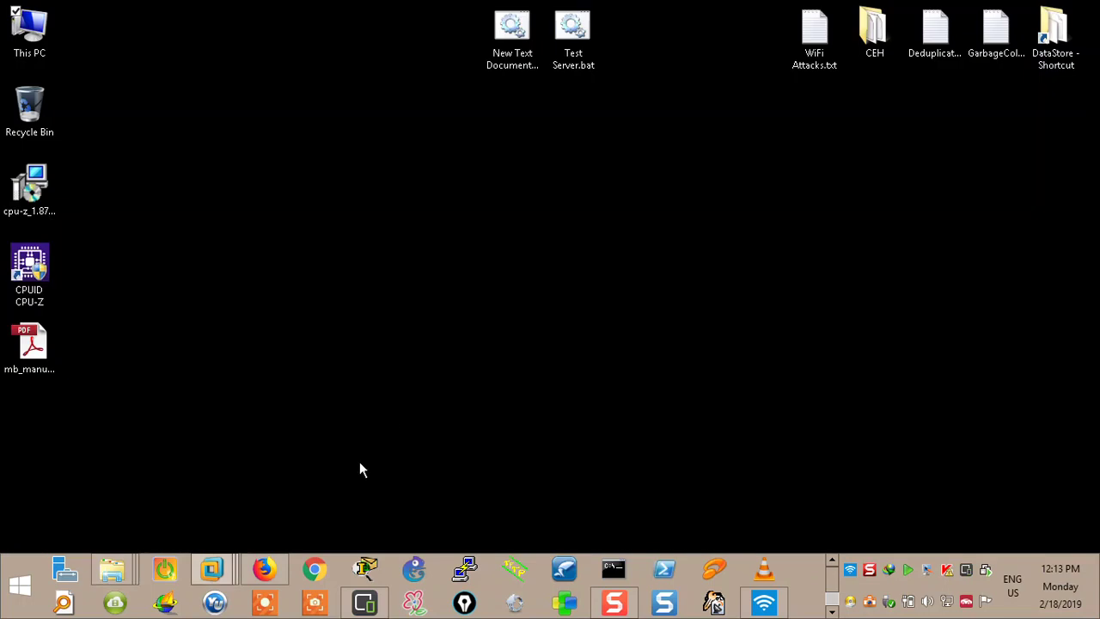
left_click(216, 571)
left_click(713, 487)
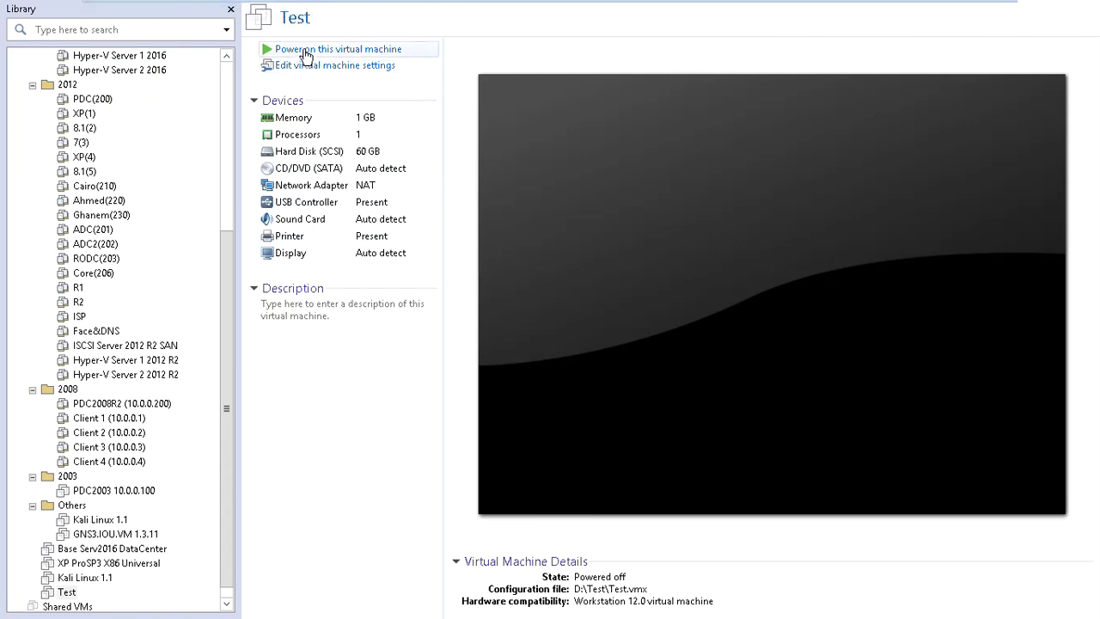
left_click(305, 55)
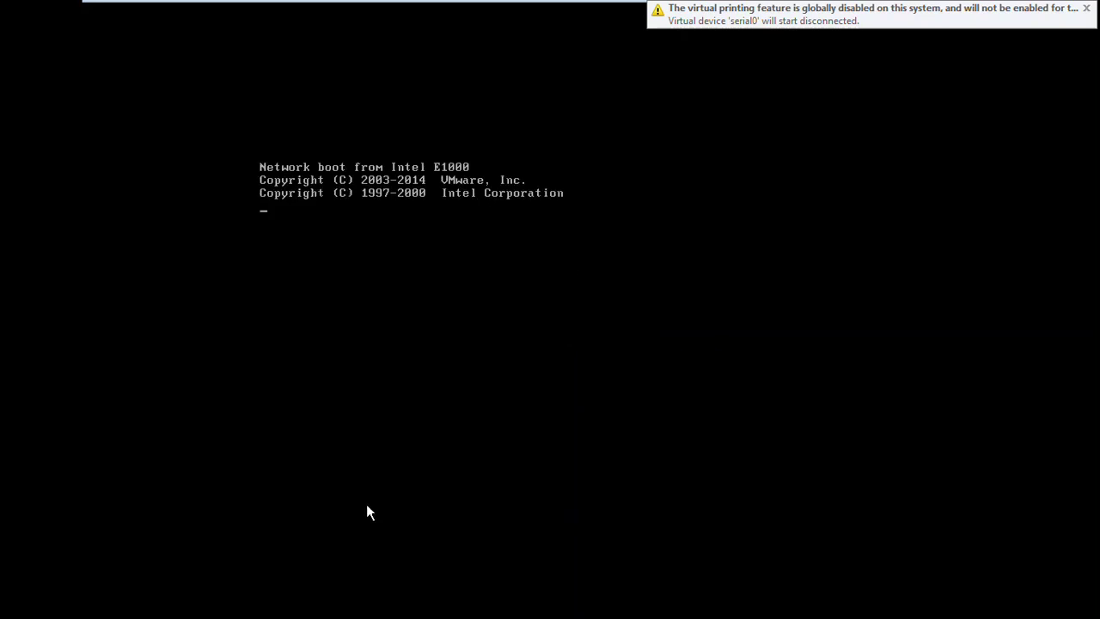
Restart the Test virtual machine and enter its BIOS setup utility during startup.
left_click(401, 220)
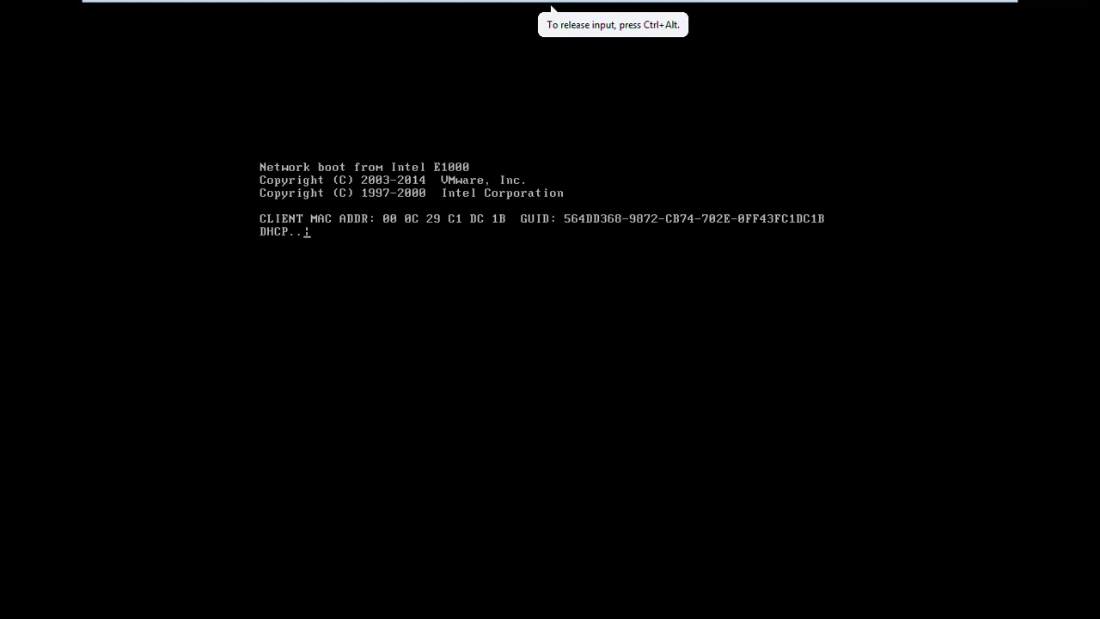
key("ctrl+alt+Insert")
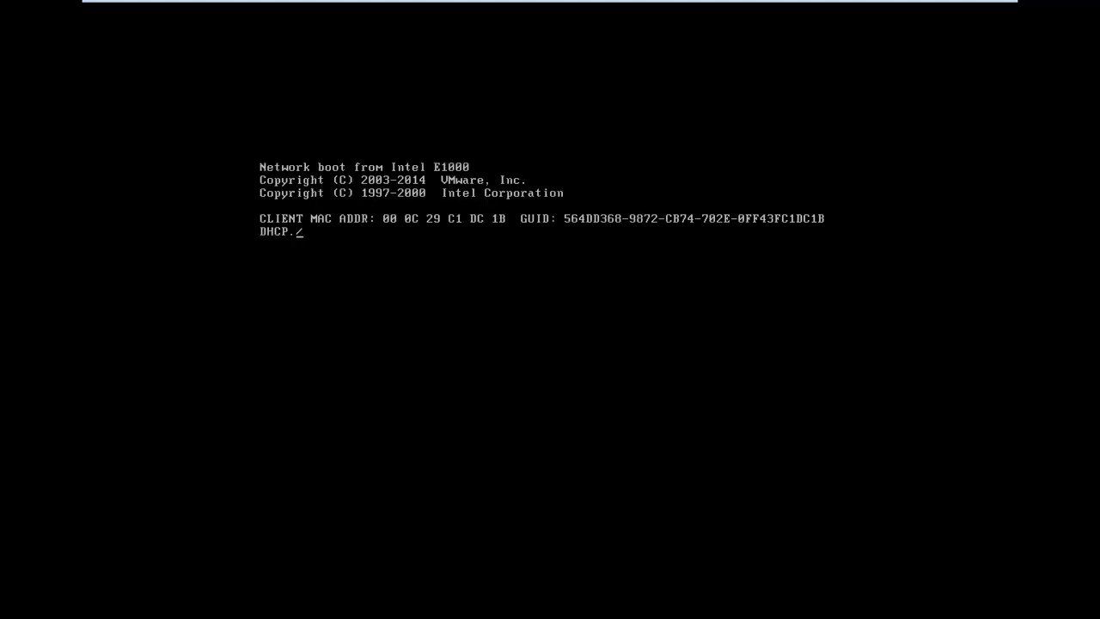
mouse_move(550, 5)
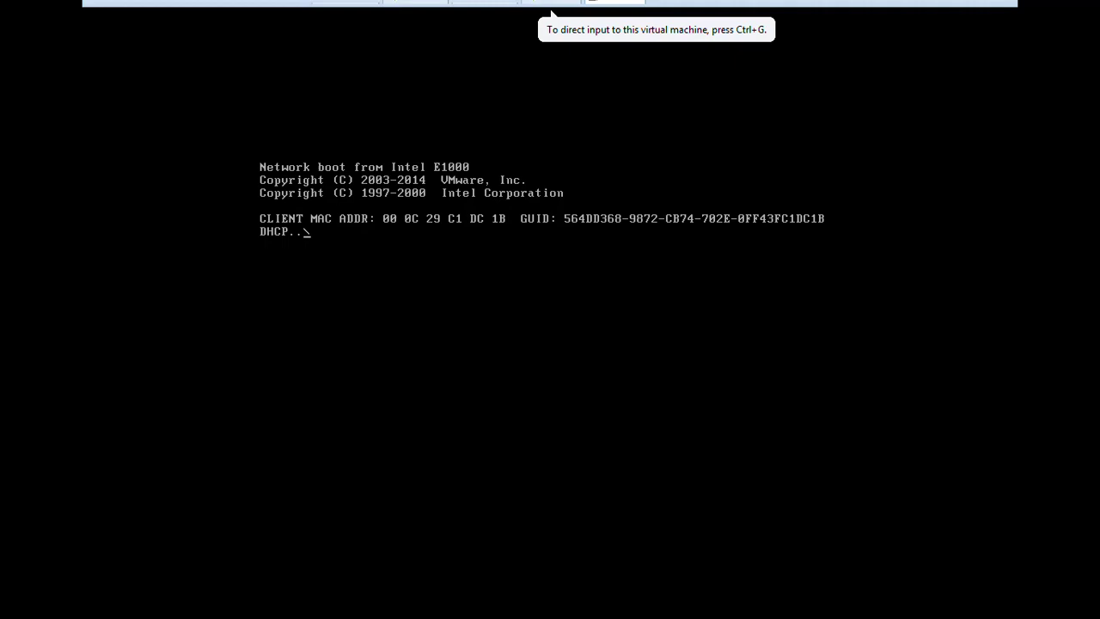
left_click(551, 29)
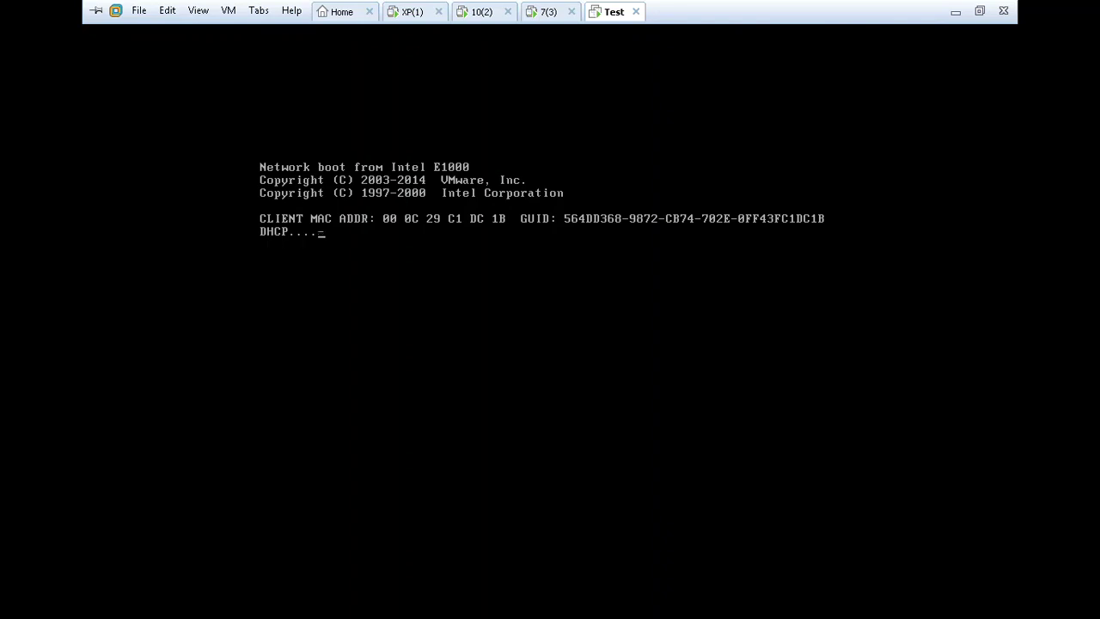
left_click(581, 211)
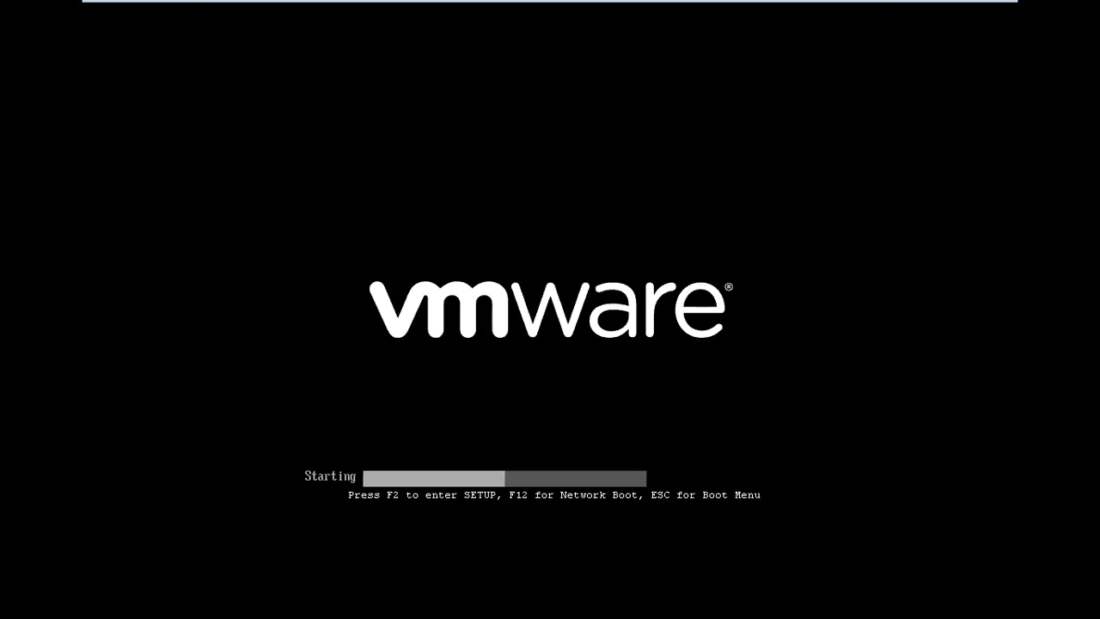
key("F2")
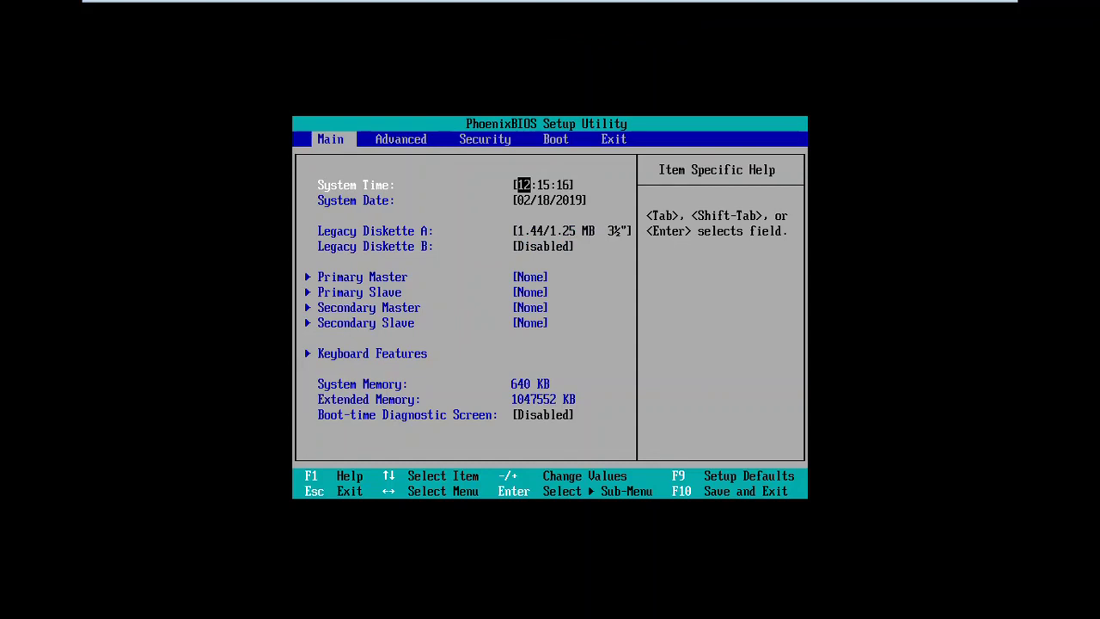
Set Legacy Diskette A to Disabled in the main BIOS settings.
key("Down")
key("Up")
key("Down")
key("Down")
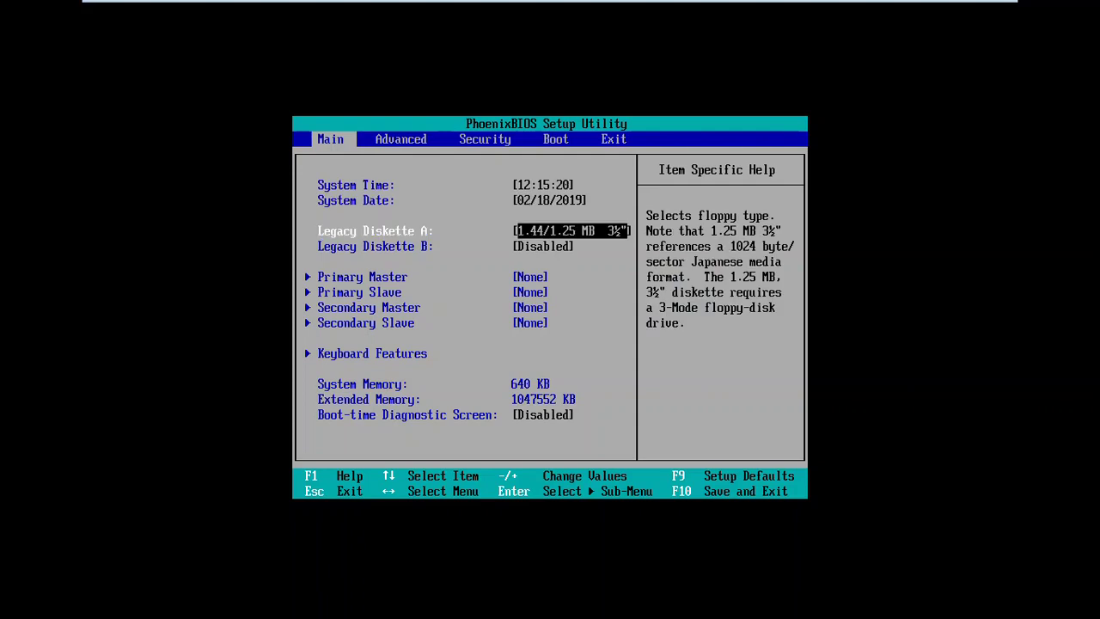
key("Return")
key("Up")
key("Down")
key("Up")
key("Down")
key("Down")
key("Down")
key("Return")
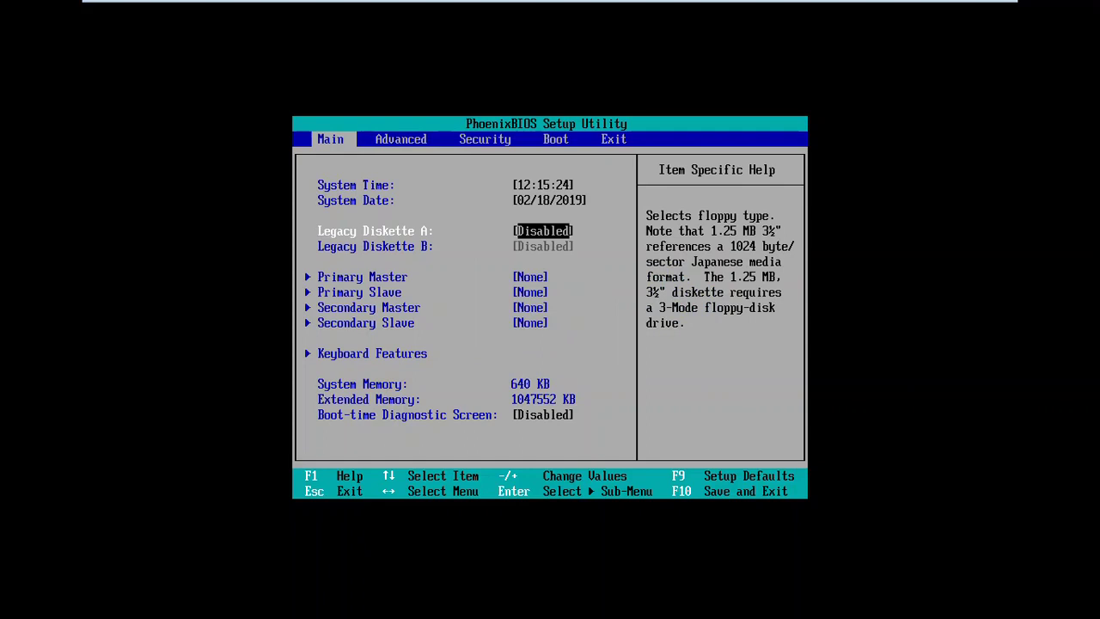